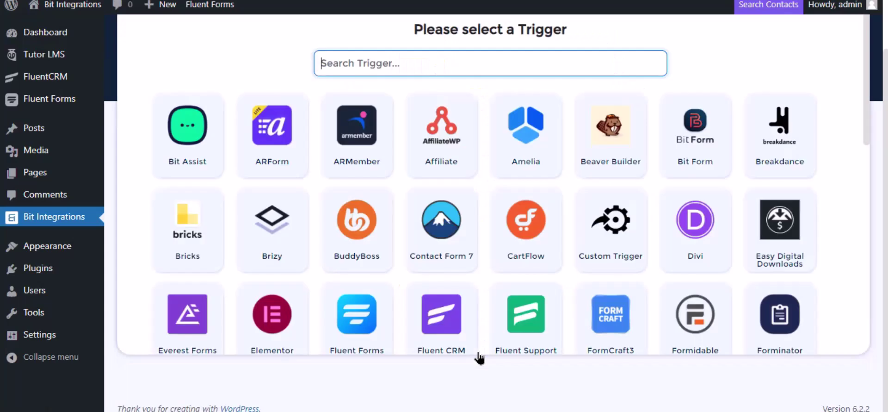
Step: Make Tutor LMS the trigger, with the 'Complete a course' event for Any Course
type("tu")
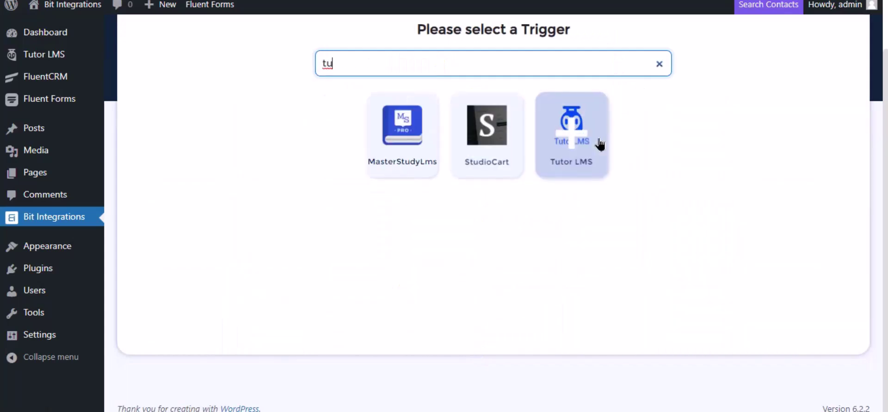
left_click(599, 143)
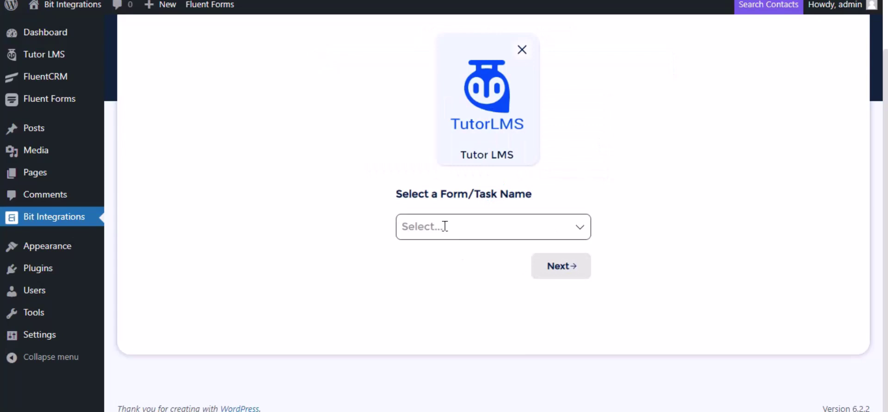
left_click(445, 226)
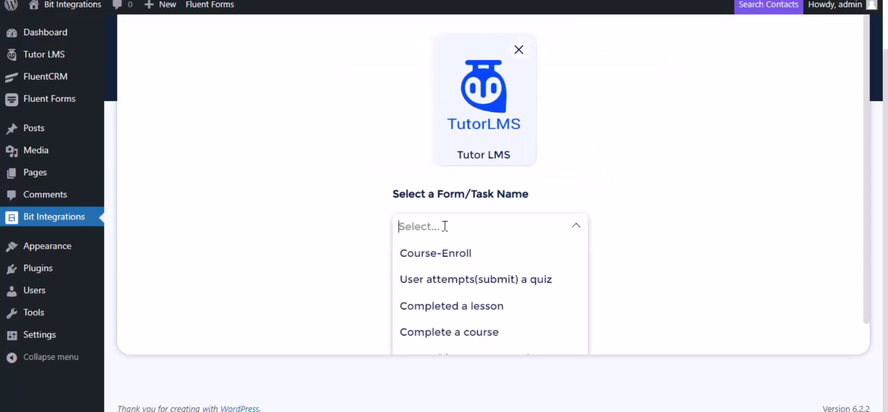
left_click(445, 333)
scroll(533, 218, "down", 1)
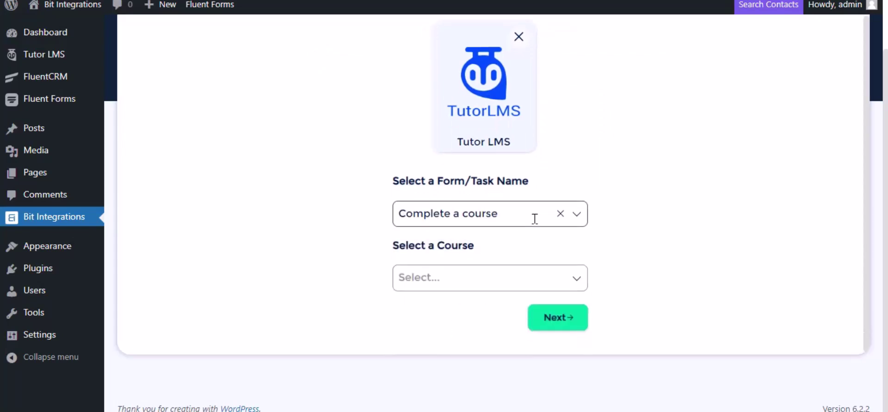
left_click(466, 274)
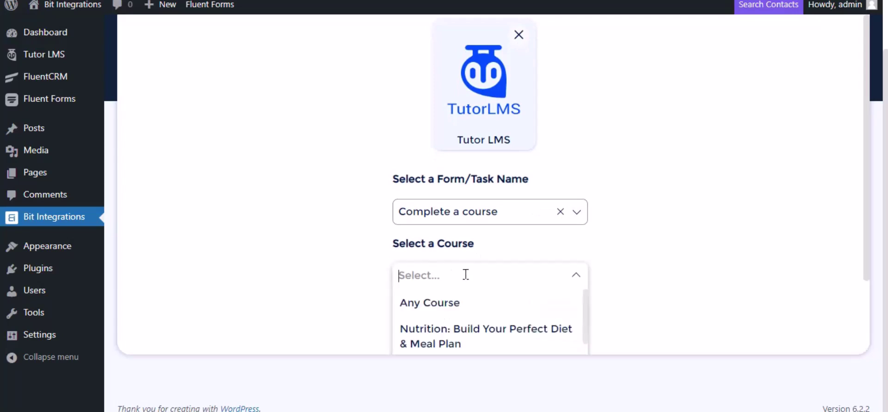
left_click(452, 302)
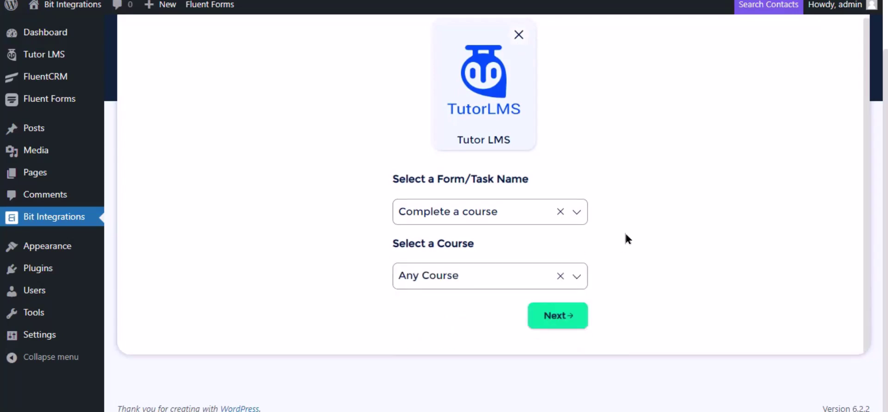
Step: Pick Google Contacts as the action and follow its setup note to the Google API Console
left_click(558, 319)
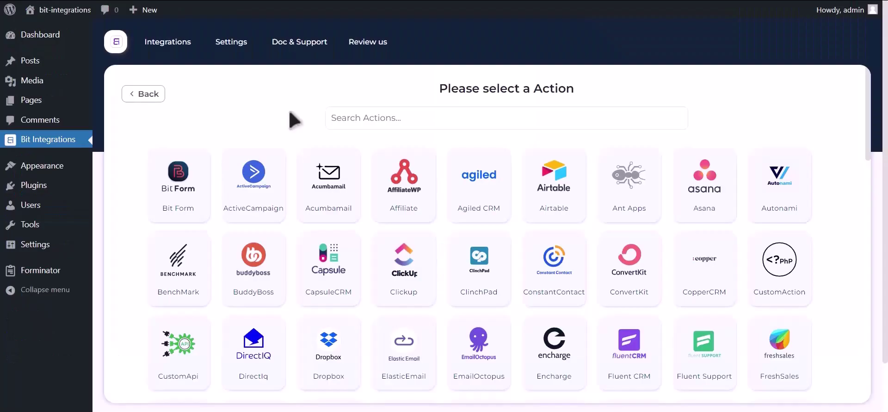
left_click(431, 116)
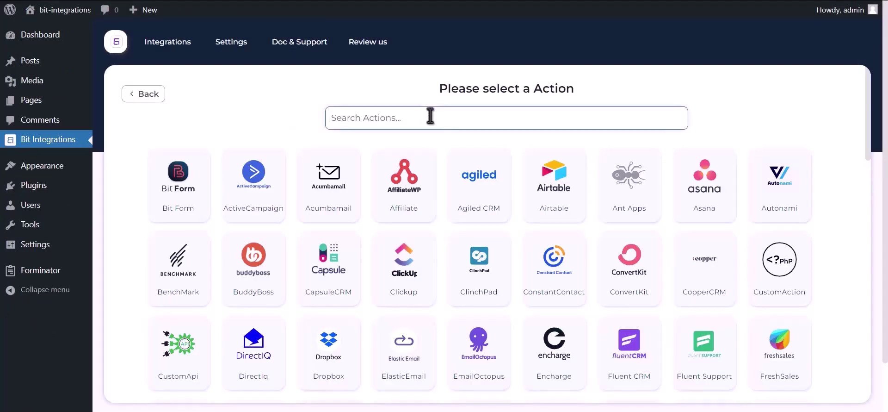
type("google c")
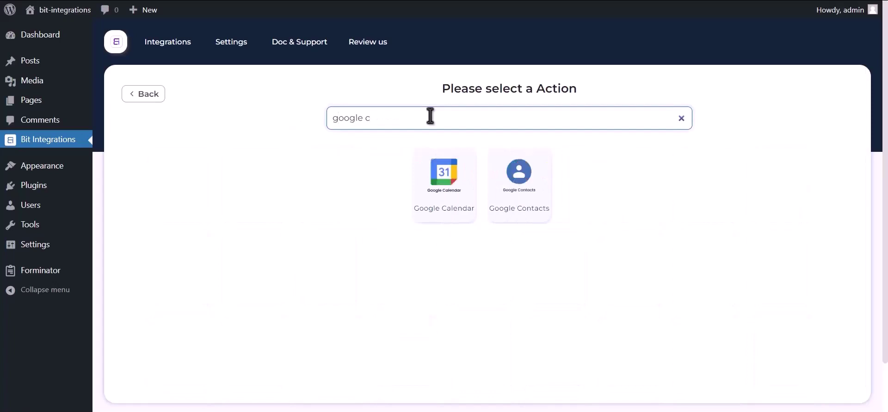
type("ontacts")
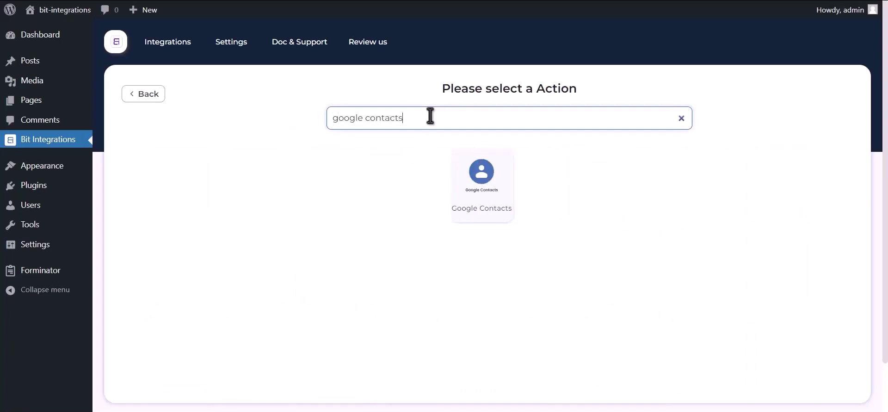
left_click(477, 199)
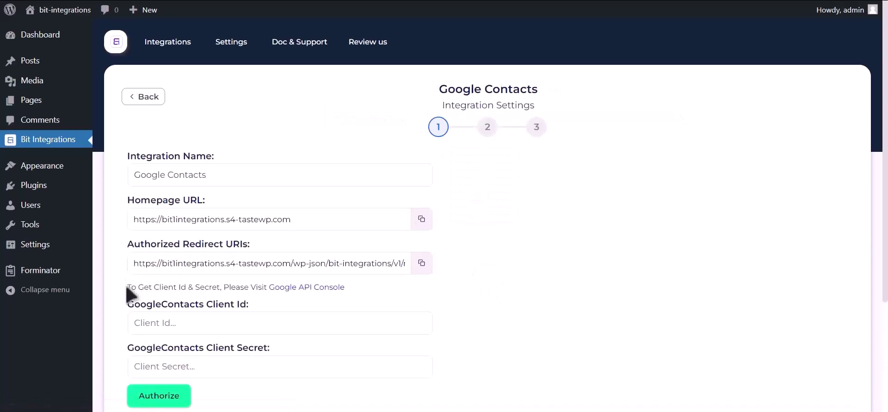
left_click_drag(128, 287, 268, 290)
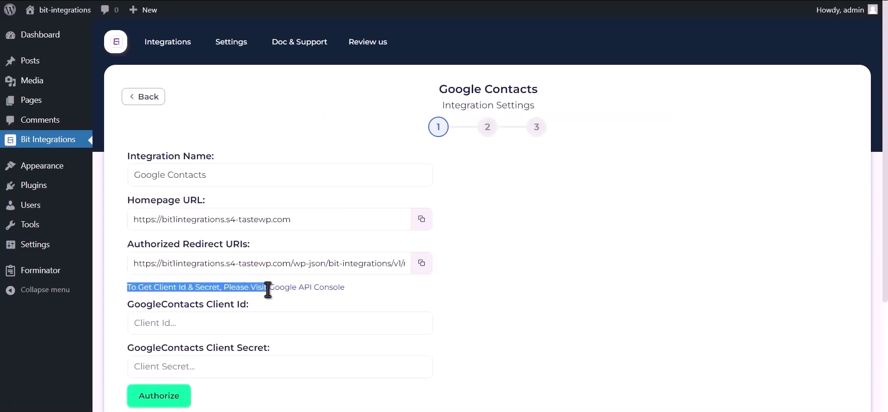
left_click(315, 289)
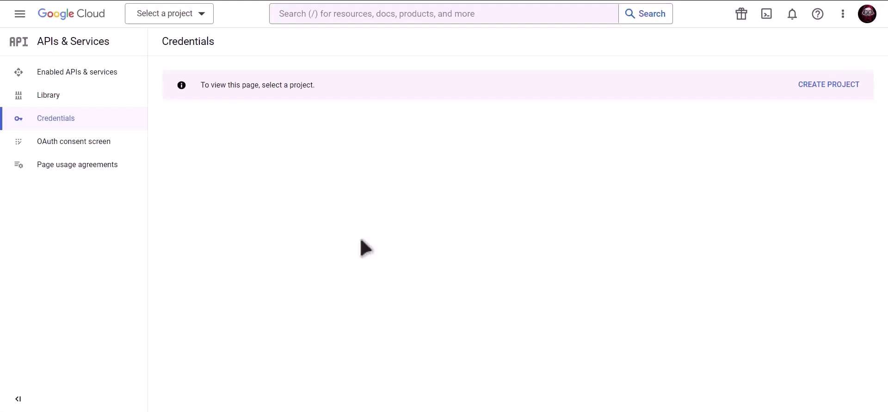
Step: Create a new Google Cloud project named 'Bit Integrations'
left_click(831, 89)
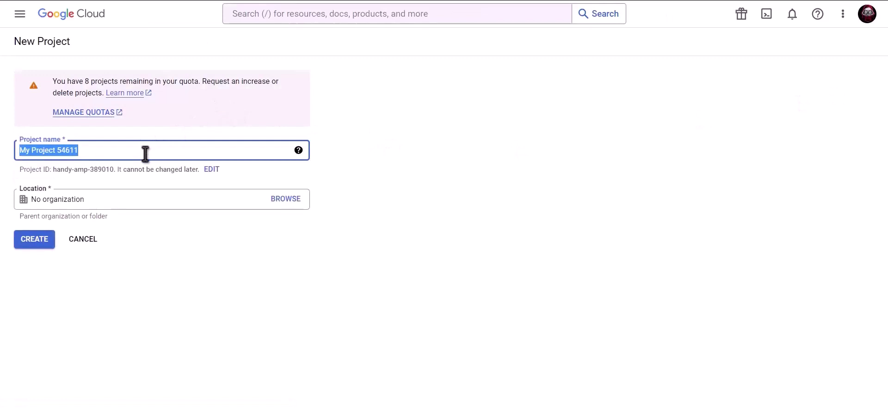
type("Bit Integrations")
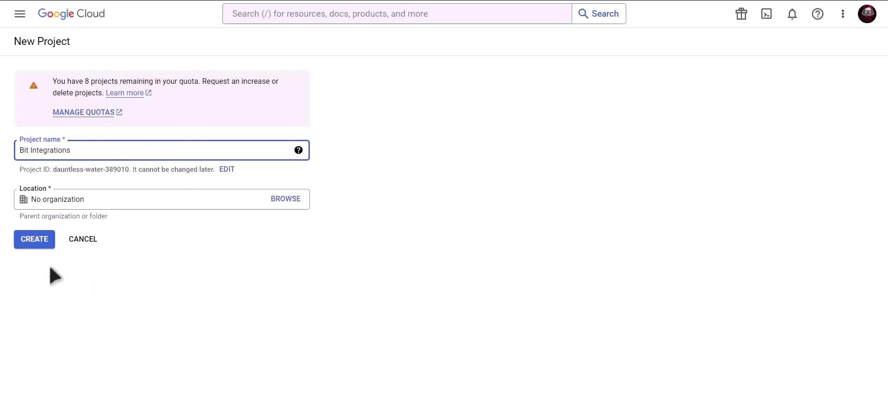
left_click(35, 240)
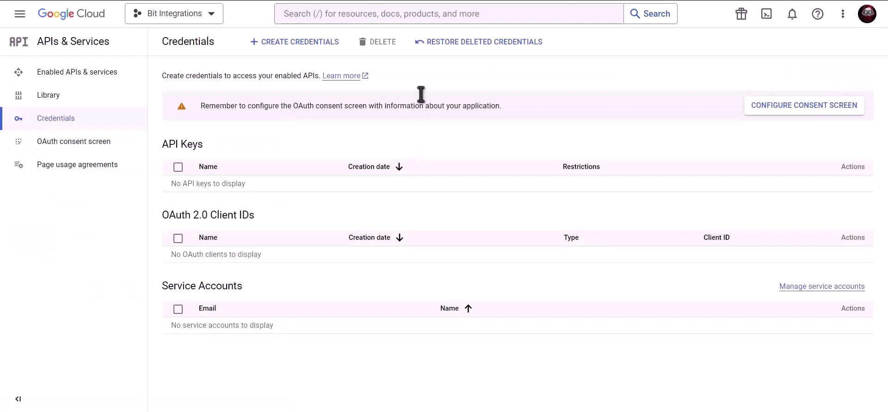
Step: Find the Google Contacts API and enable it for the project
left_click(408, 14)
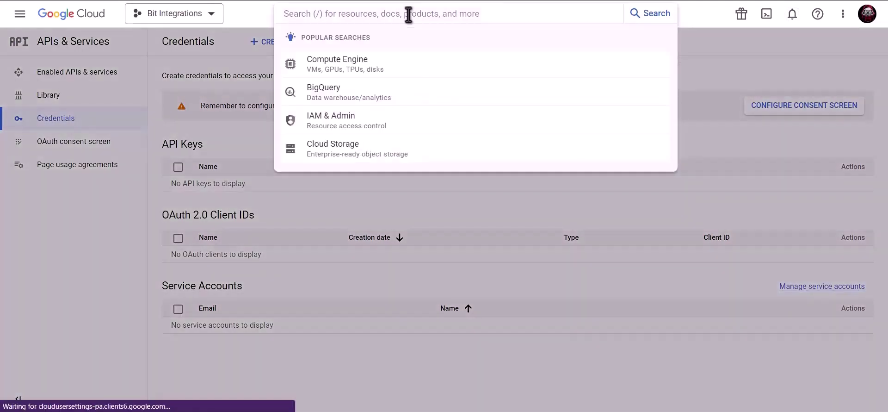
type("Googl")
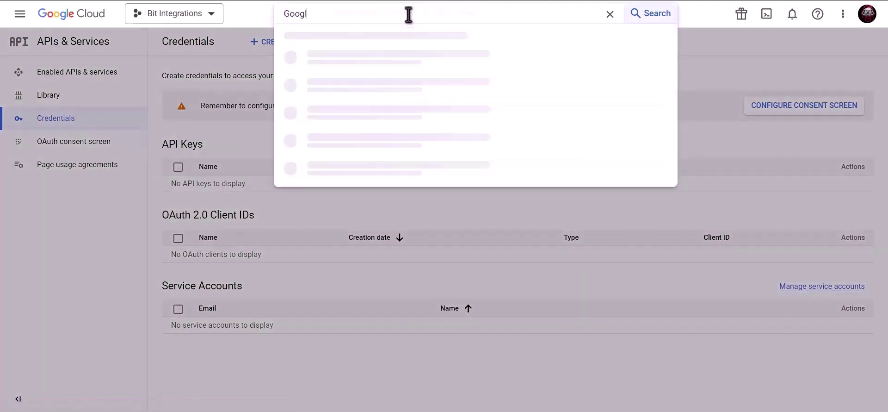
type("e contacts api")
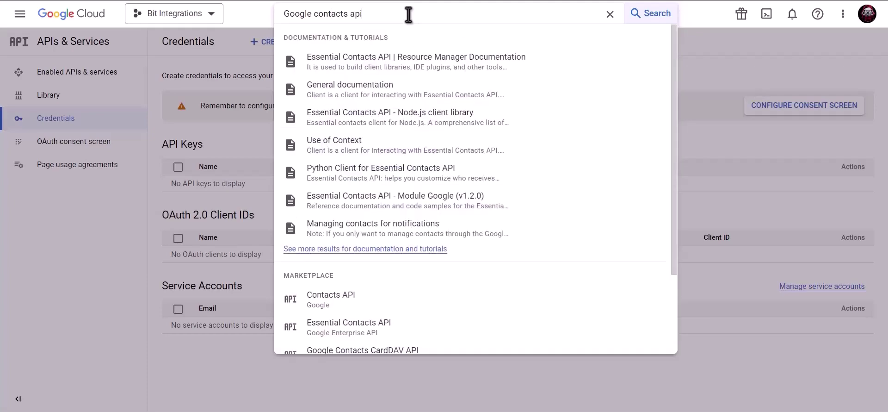
left_click(364, 303)
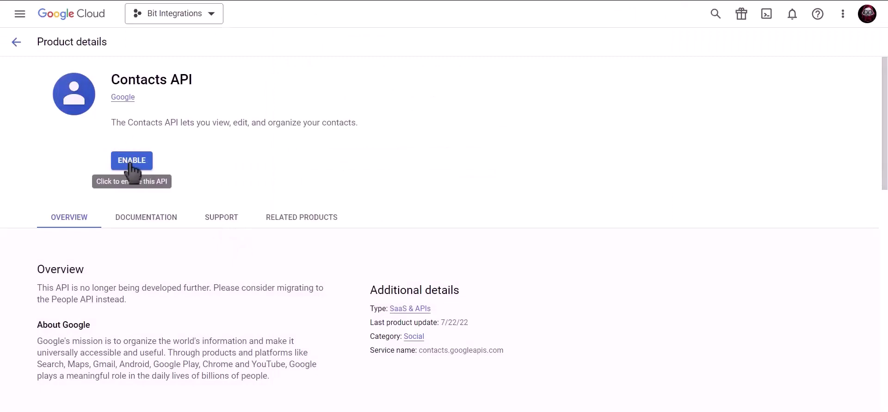
left_click(131, 161)
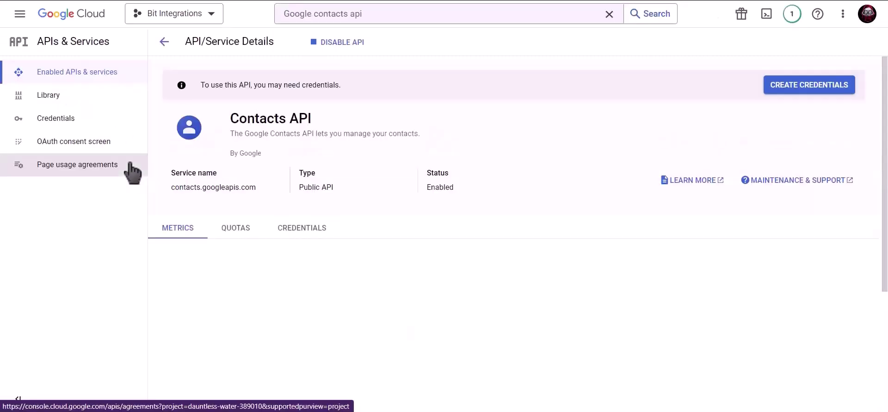
Step: Enable the Google People API and return to the Credentials page
left_click(389, 16)
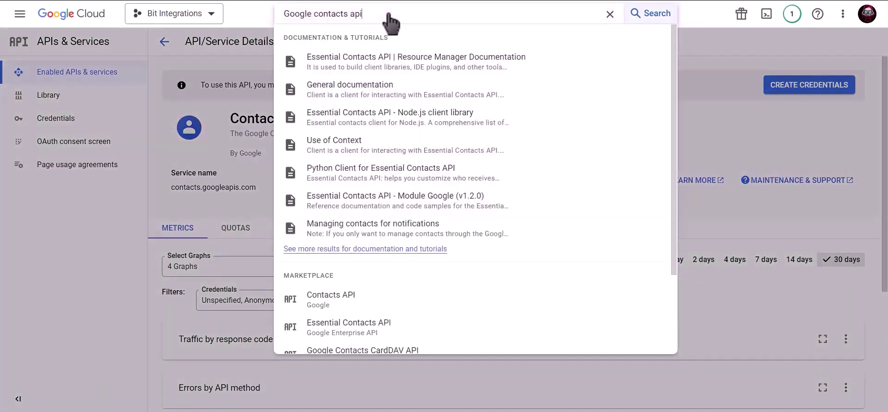
triple_click(294, 13)
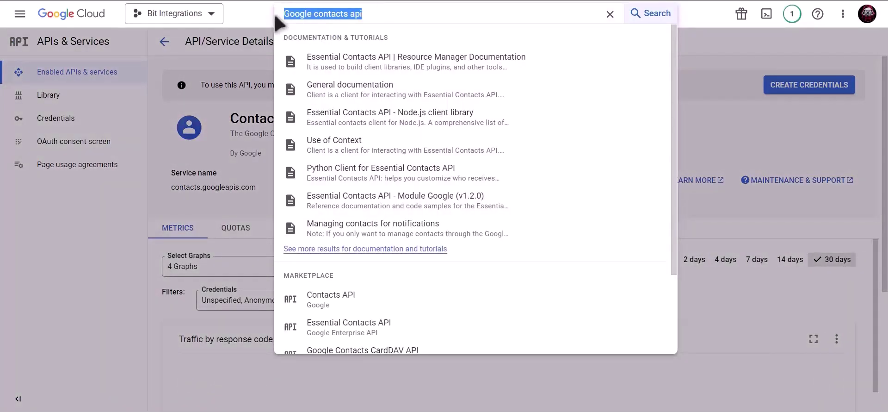
type("google")
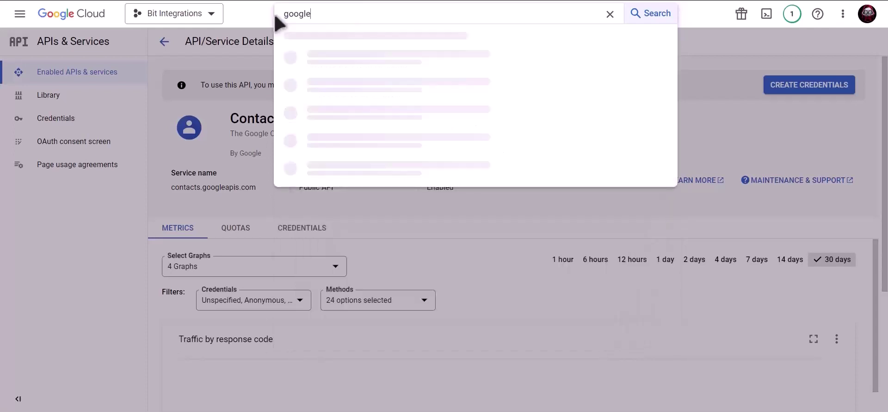
type(" people api")
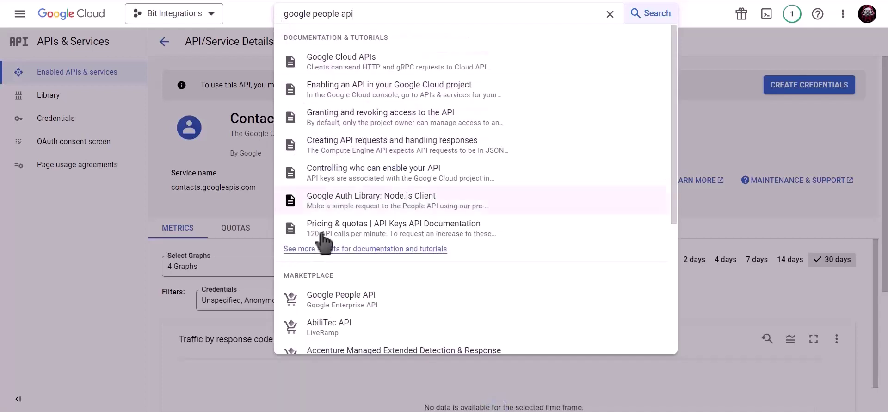
left_click(374, 305)
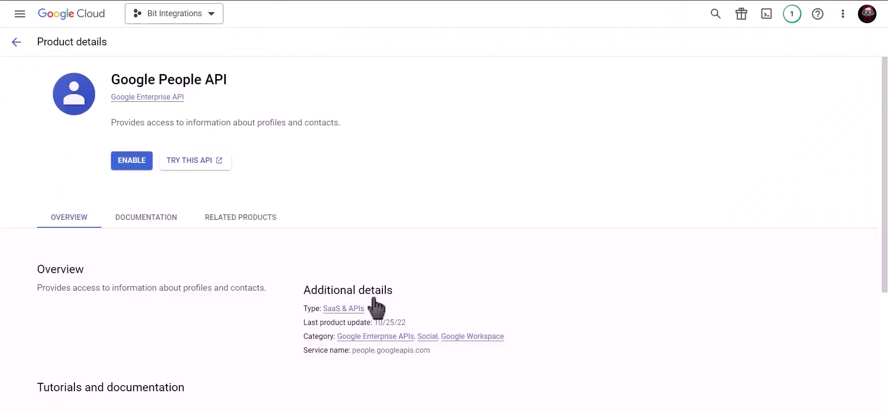
left_click(128, 171)
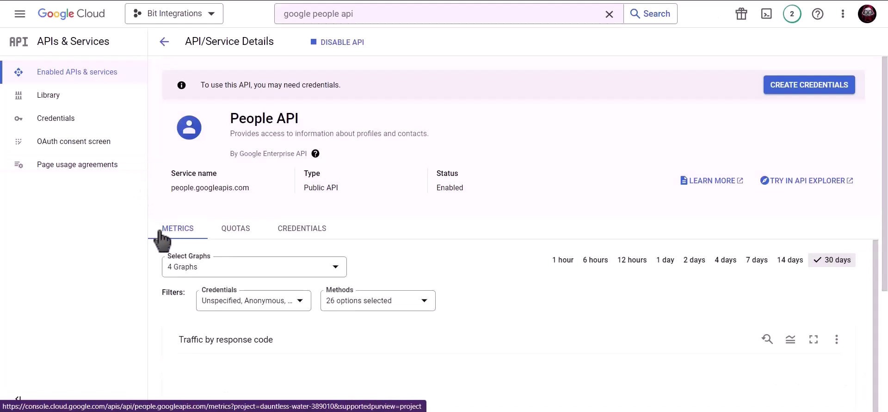
left_click(95, 127)
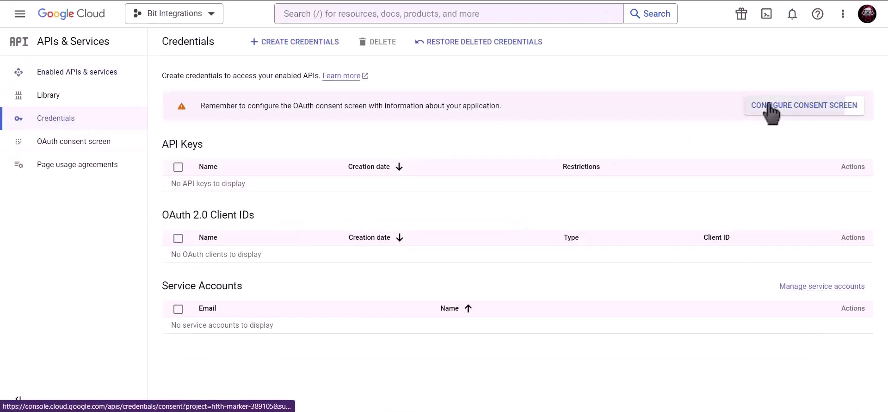
Step: Create an External OAuth consent screen with the support and developer contact emails filled in
left_click(770, 110)
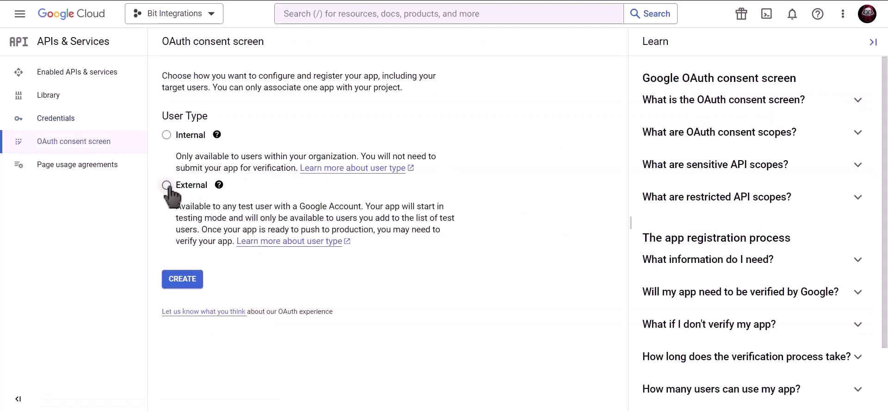
left_click(186, 284)
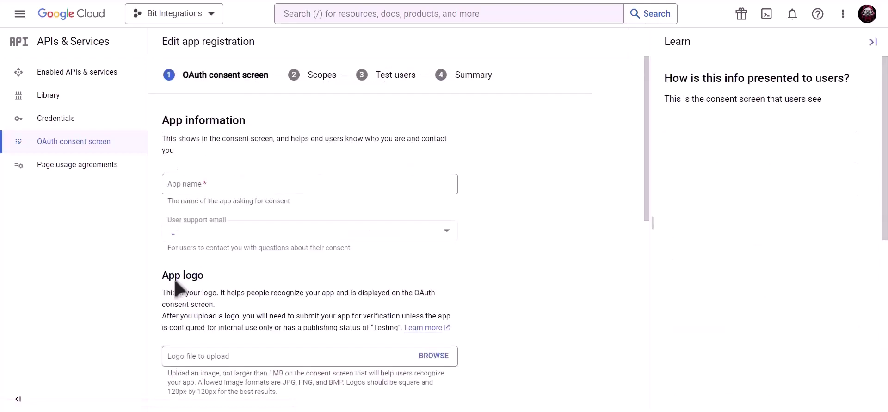
left_click(242, 187)
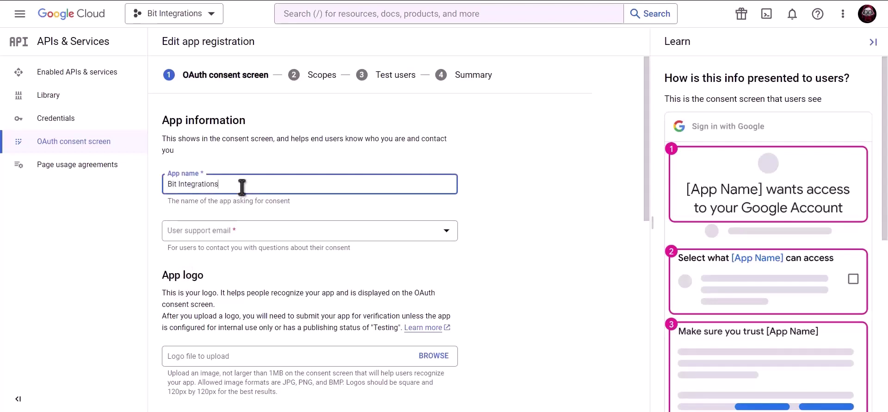
left_click(240, 233)
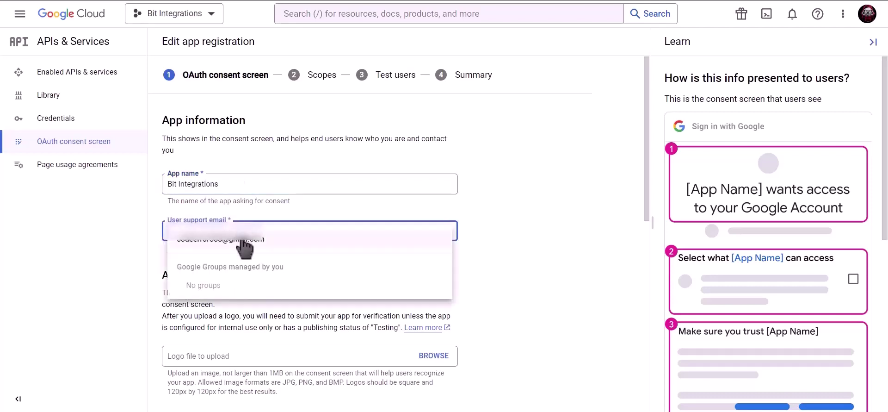
left_click(241, 236)
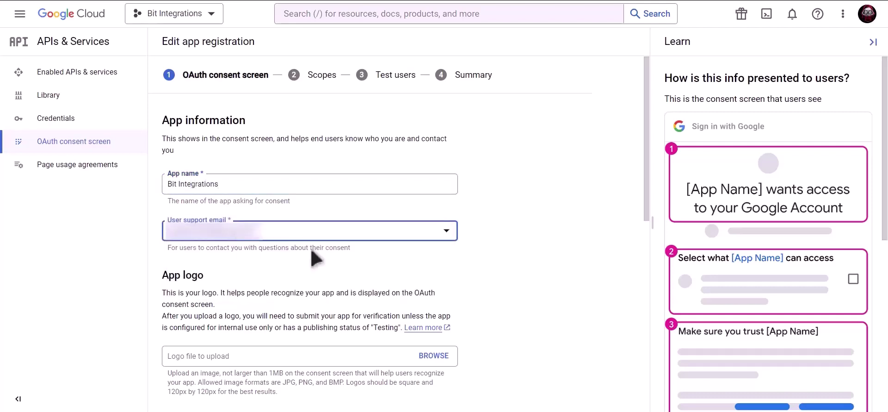
scroll(310, 257, "down", 8)
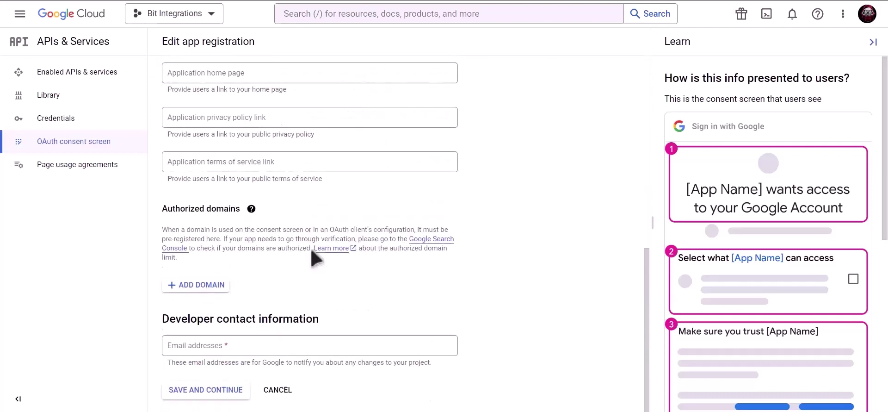
left_click(259, 345)
key("ctrl+v")
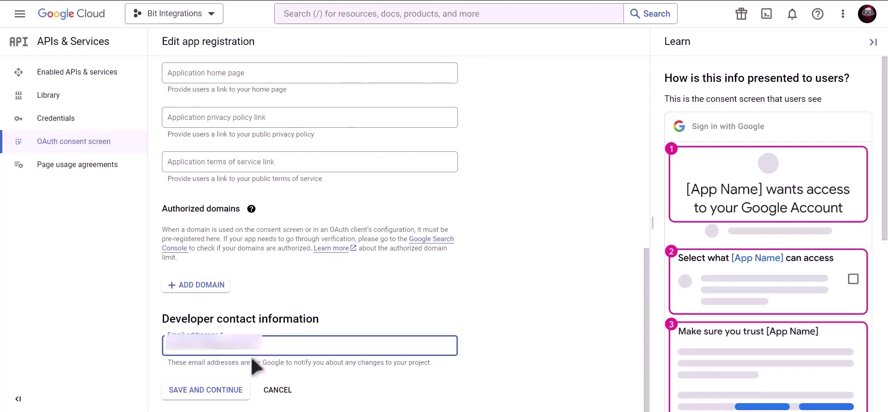
left_click(215, 395)
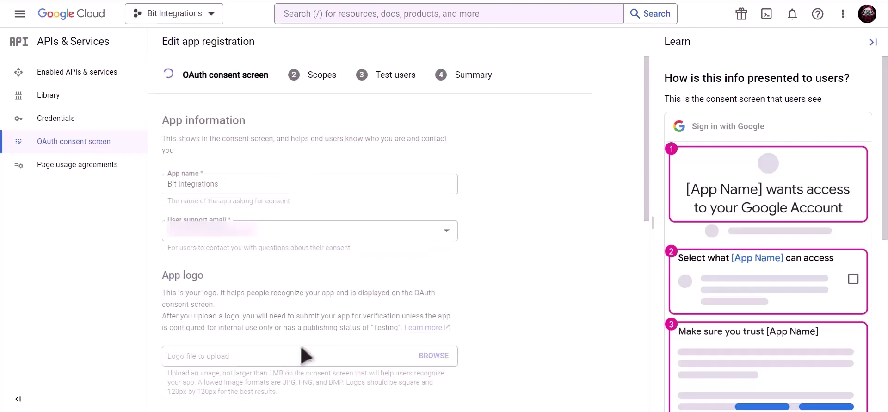
Step: Save through Scopes and Test users and return to the consent screen overview
scroll(303, 352, "down", 3)
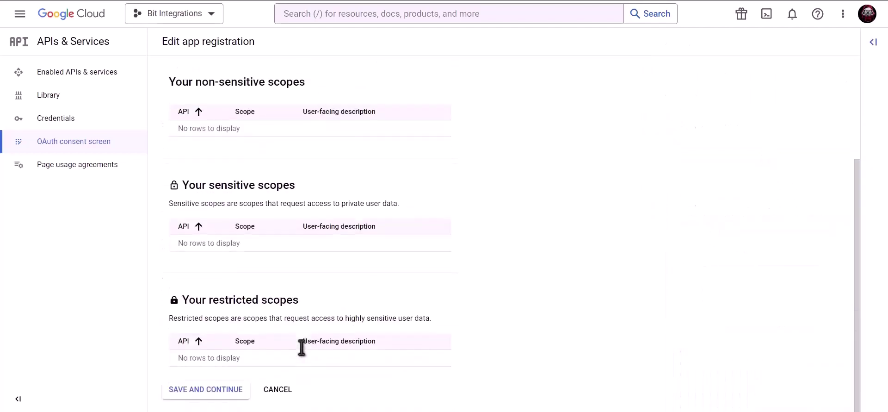
left_click(205, 390)
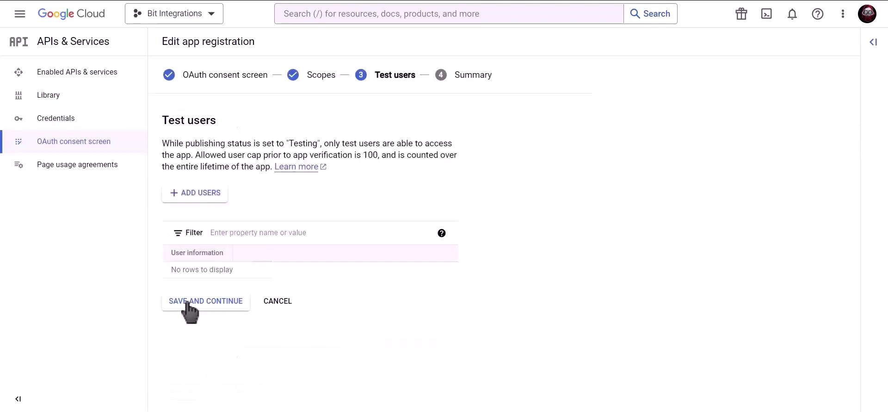
left_click(229, 306)
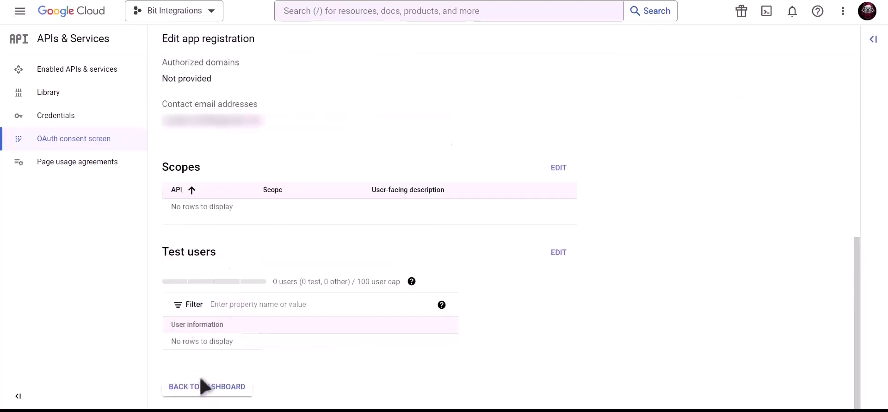
left_click(218, 387)
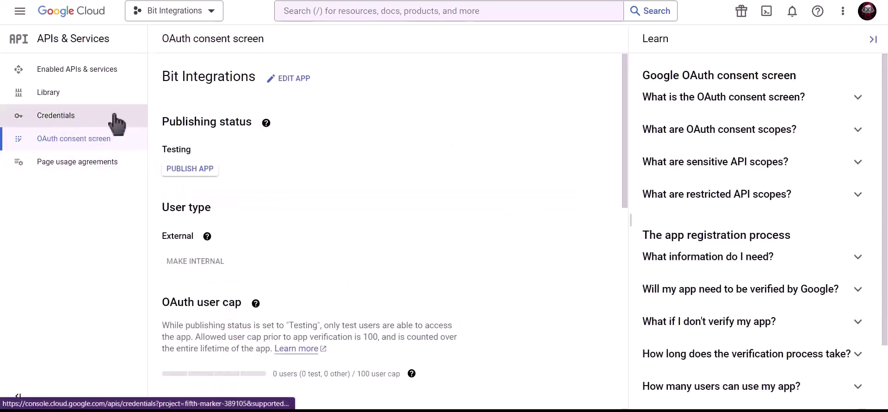
Step: Draft a Web application OAuth client ID named 'Bit Integrations' and copy the site's homepage URL
left_click(115, 117)
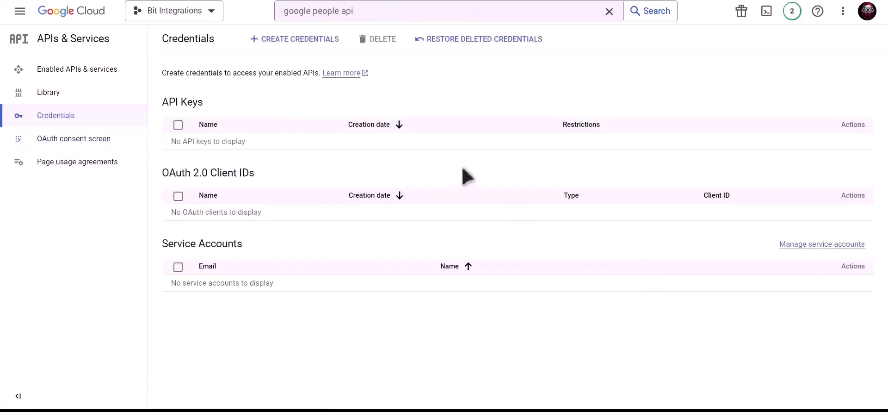
left_click(302, 42)
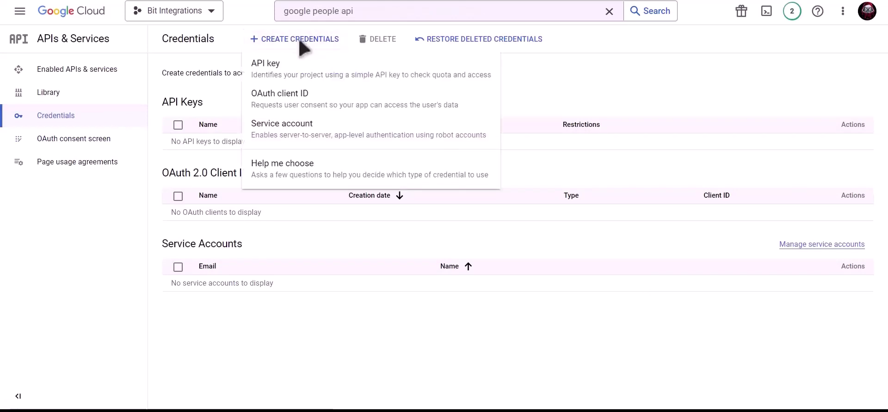
left_click(370, 111)
left_click(273, 132)
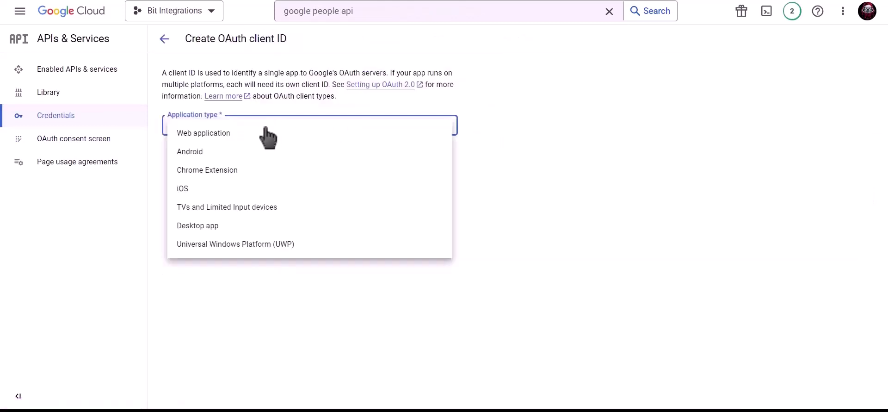
left_click(234, 136)
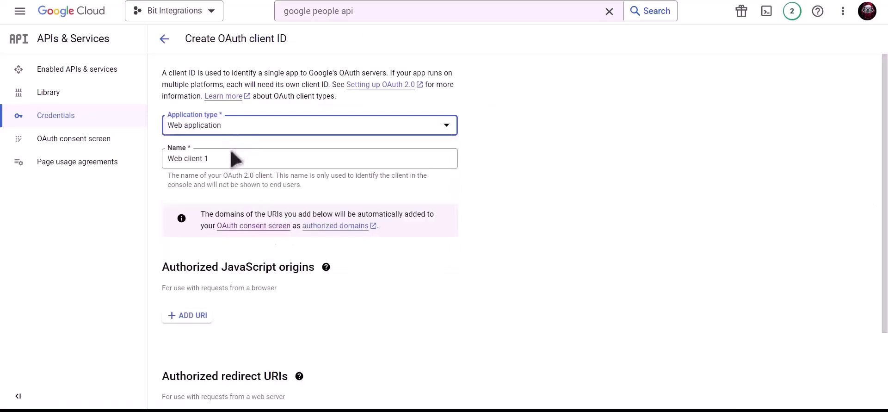
left_click(230, 157)
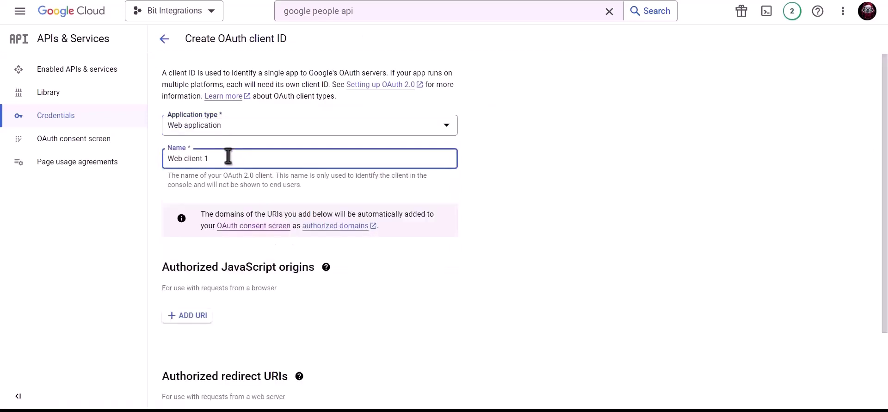
triple_click(262, 158)
type("Bit Integrations")
scroll(262, 161, "down", 2)
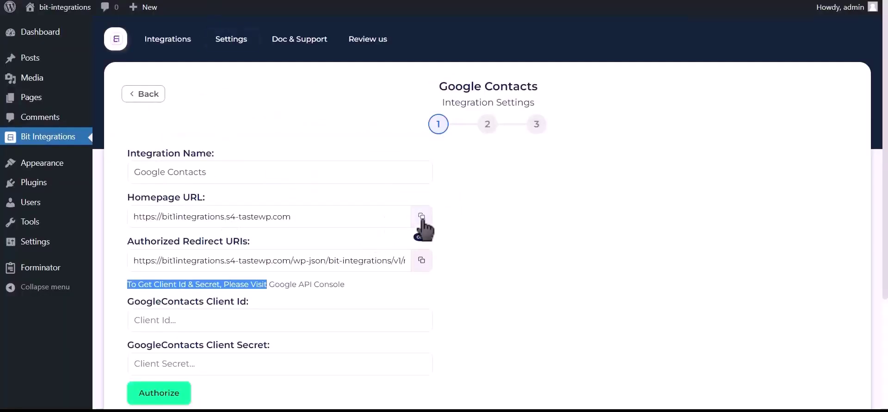
left_click(422, 217)
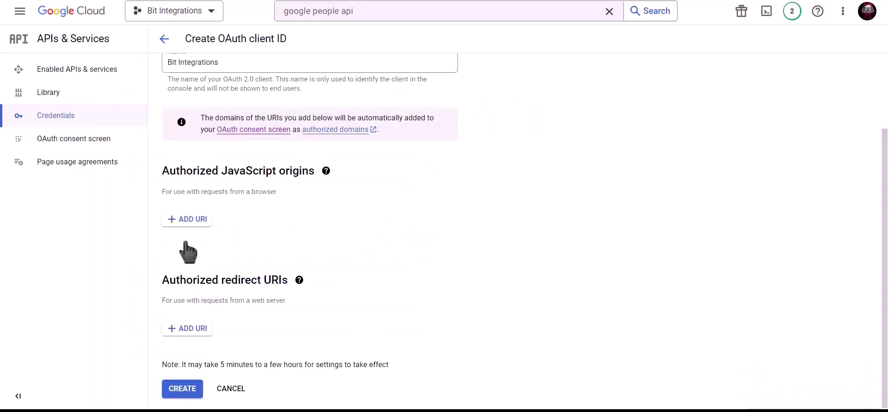
Step: Add the homepage URL as JavaScript origin and the copied redirect URI, then create the client
left_click(186, 224)
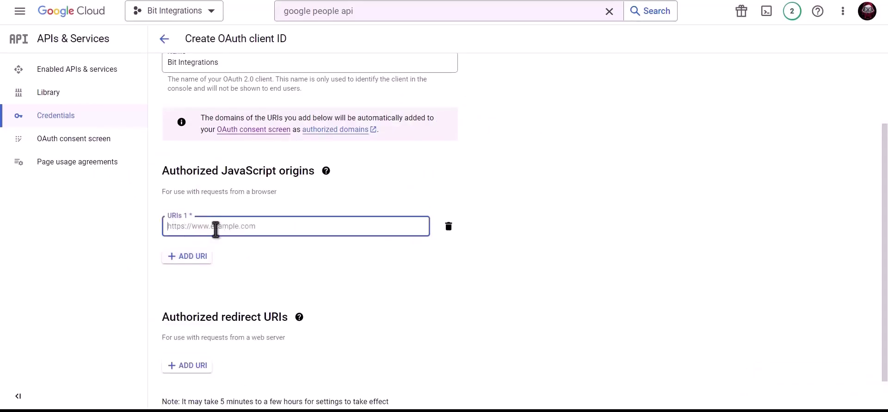
key("ctrl+v")
left_click(265, 253)
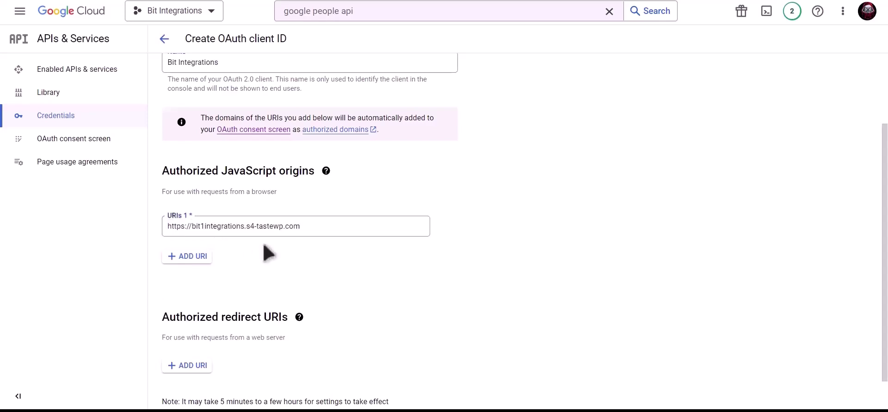
scroll(267, 252, "down", 1)
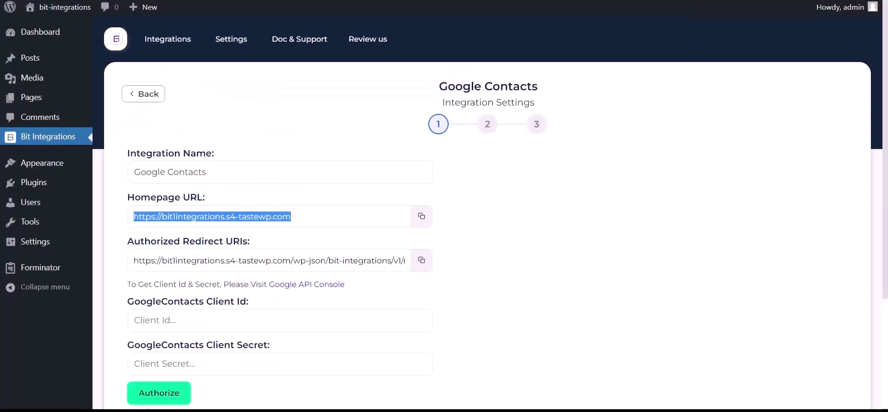
left_click(421, 260)
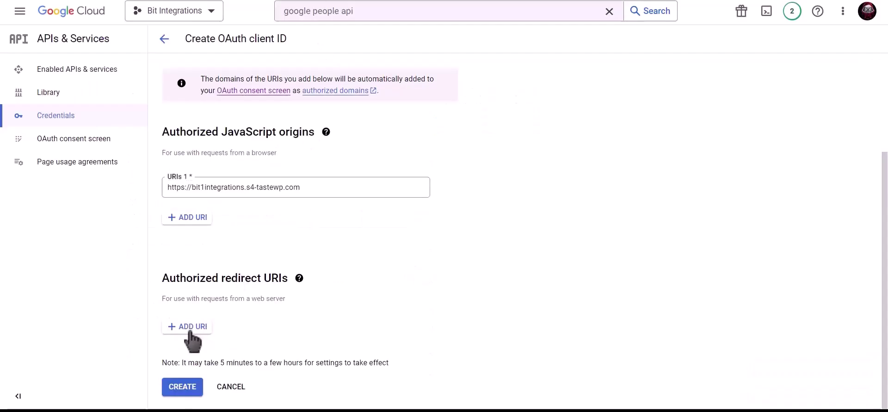
left_click(191, 327)
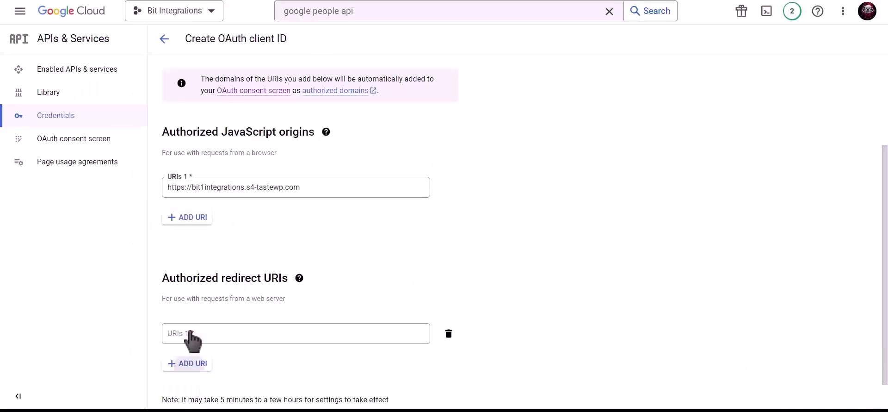
left_click(190, 333)
key("ctrl+v")
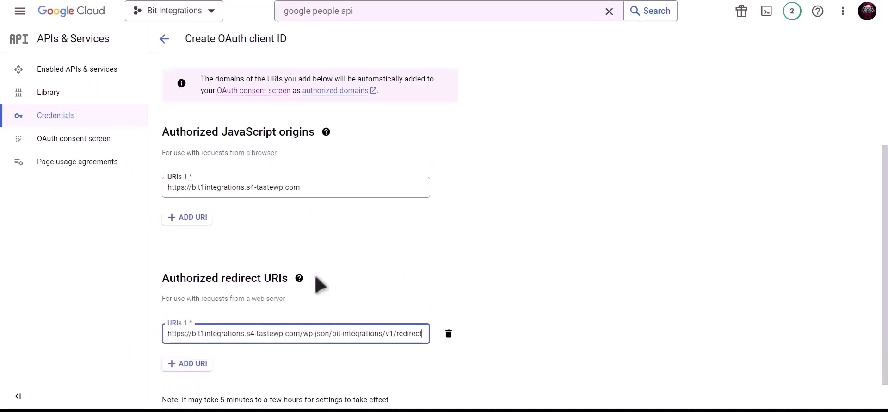
scroll(416, 278, "down", 1)
left_click(192, 388)
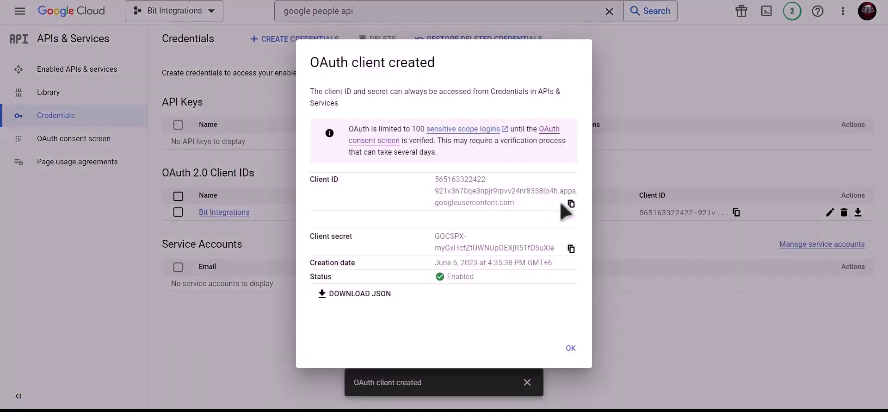
Step: Paste the new client ID and client secret into the Google Contacts settings and begin authorizing
left_click(572, 204)
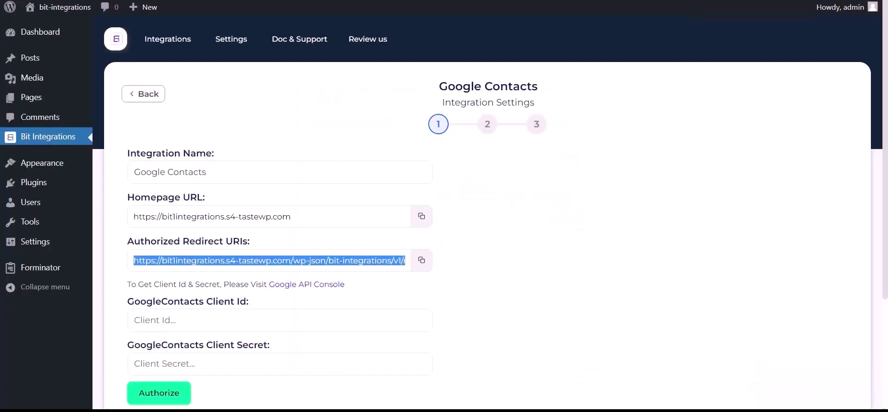
left_click(210, 322)
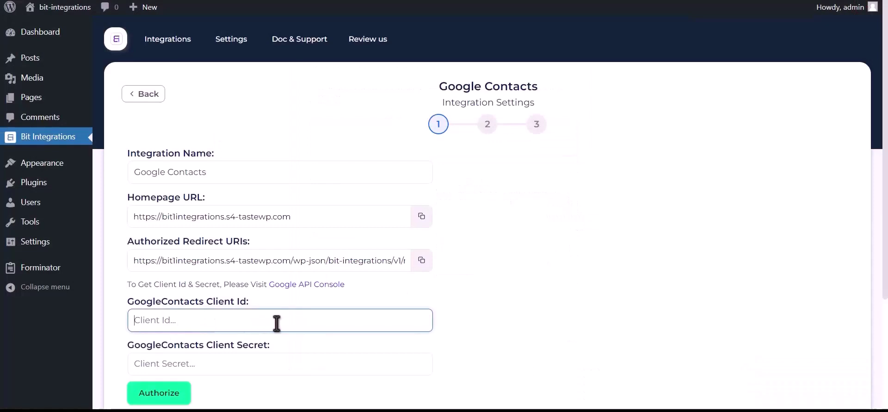
key("ctrl+v")
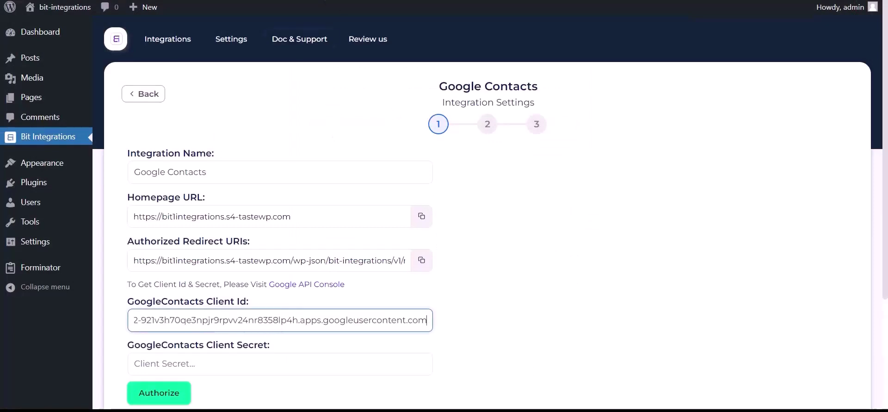
key("alt+Tab")
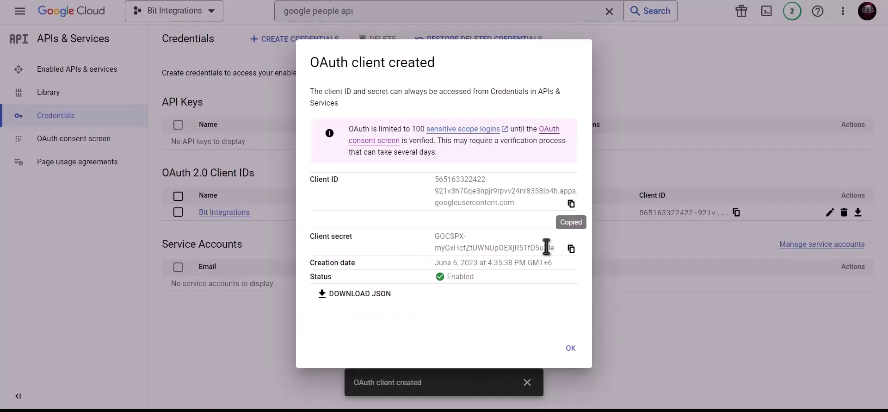
left_click(571, 250)
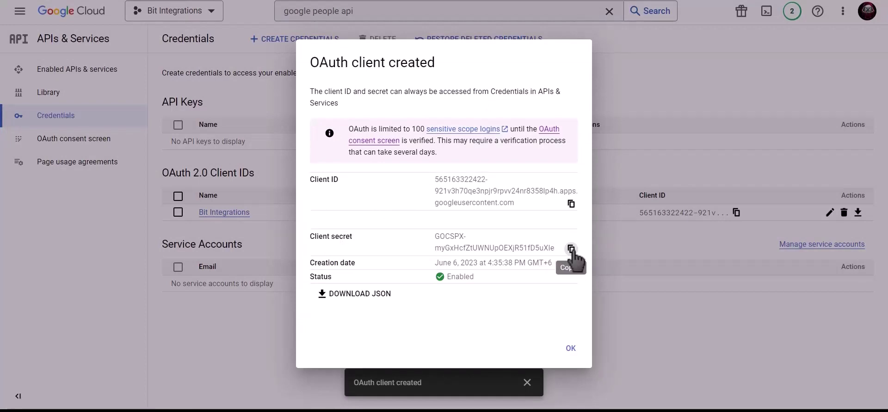
key("alt+Tab")
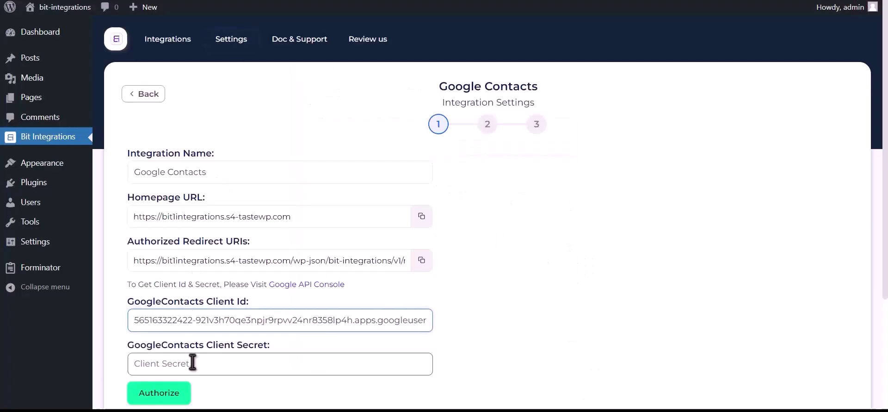
left_click(193, 362)
key("ctrl+v")
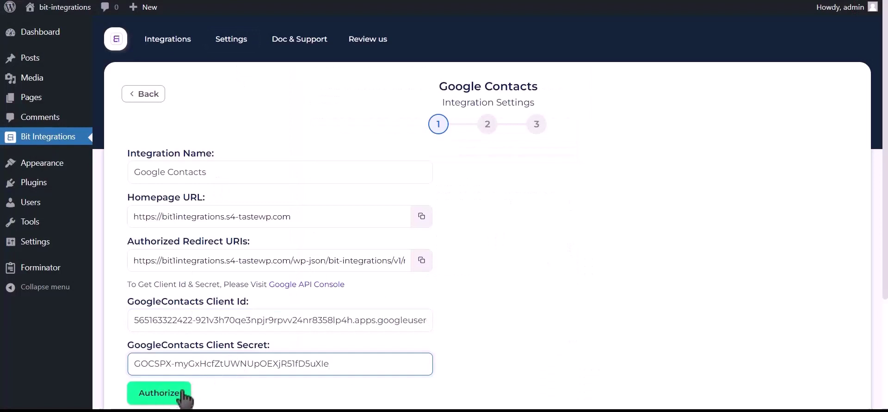
left_click(182, 393)
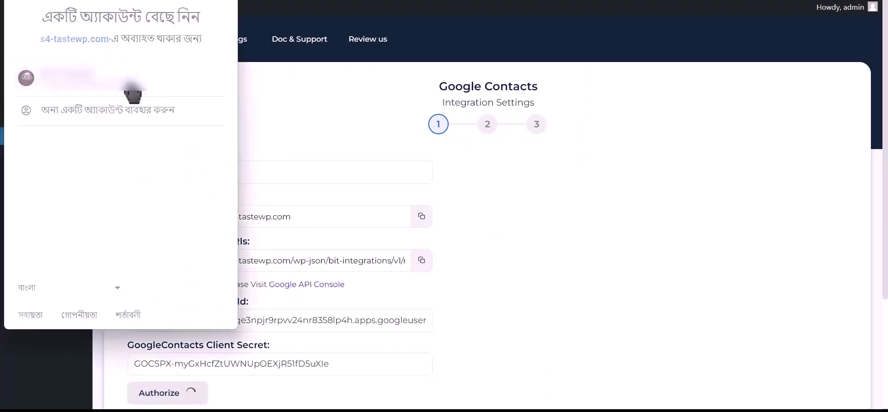
Step: Choose the Google account, proceed past the unverified-app warning, and grant contacts access
left_click(132, 88)
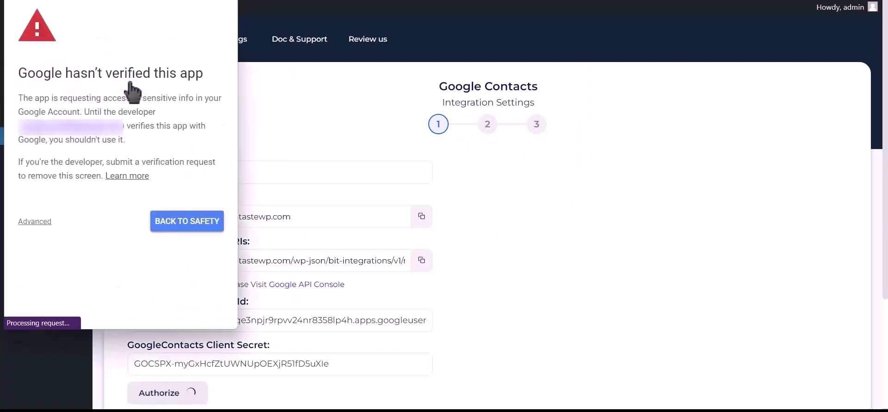
left_click(34, 221)
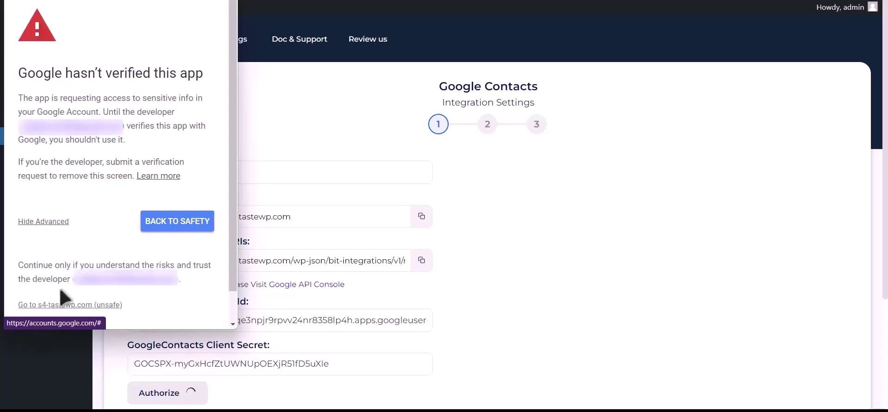
left_click(97, 305)
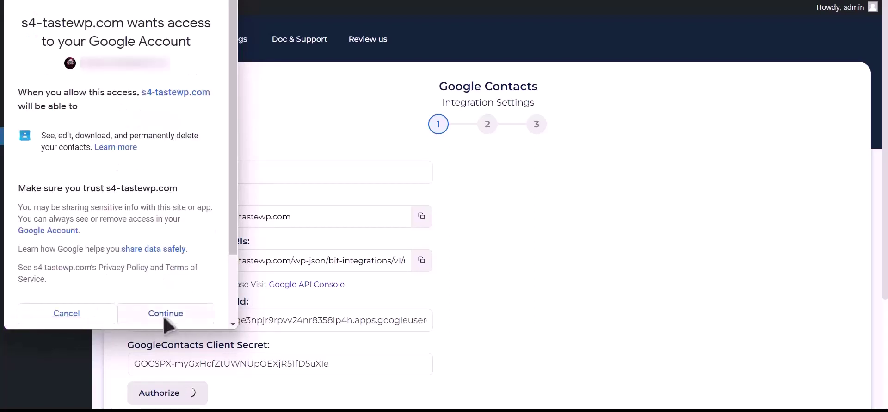
left_click(165, 324)
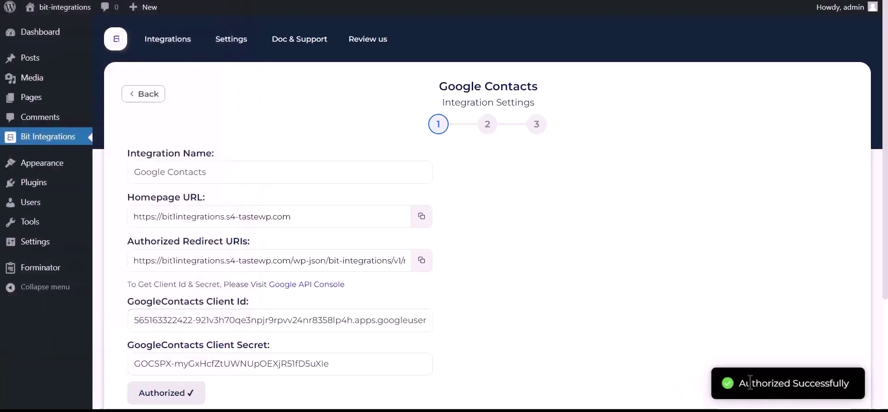
left_click_drag(741, 383, 849, 382)
Step: Choose 'Create a contact' and map Phone Number-1 to phone and Name-1 to name
scroll(696, 370, "down", 3)
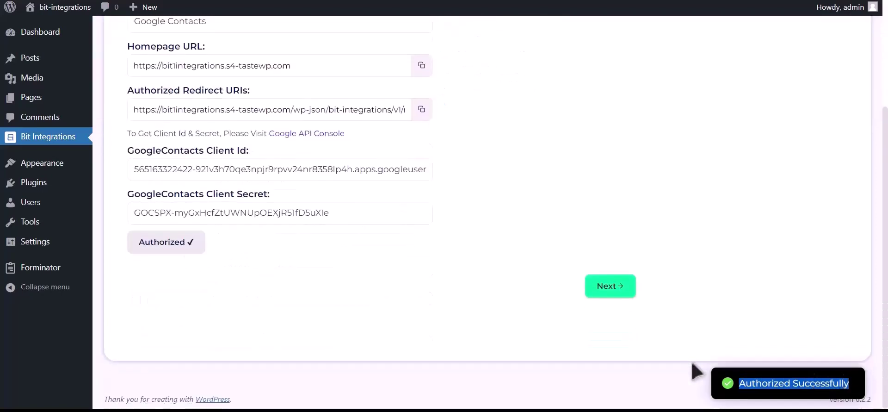
left_click(616, 292)
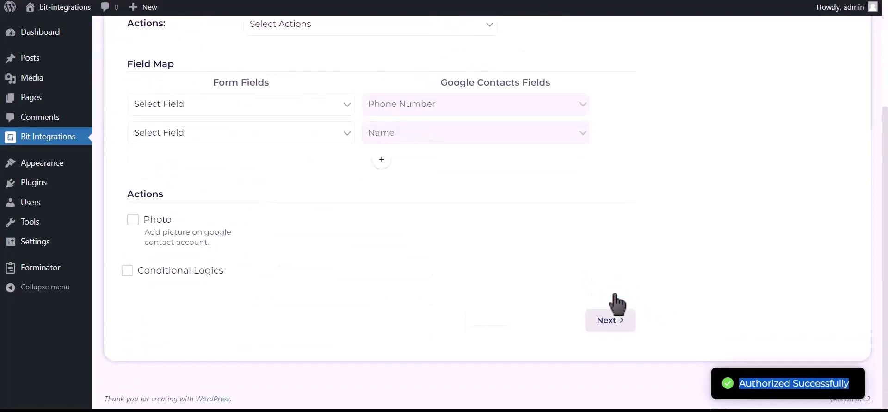
scroll(388, 241, "up", 3)
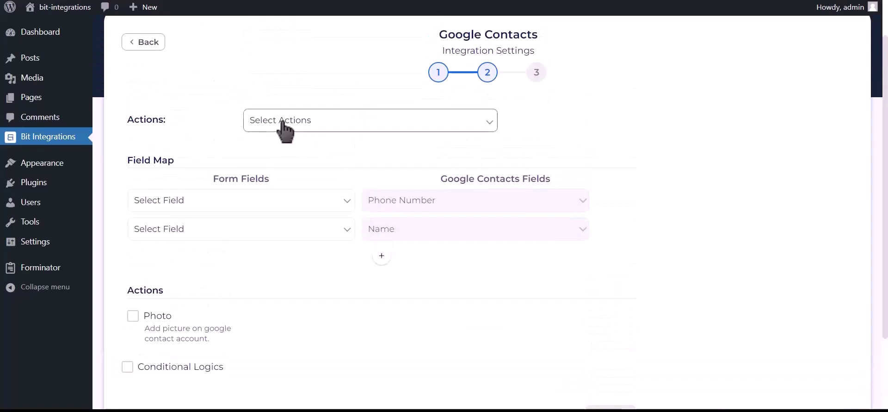
left_click(352, 129)
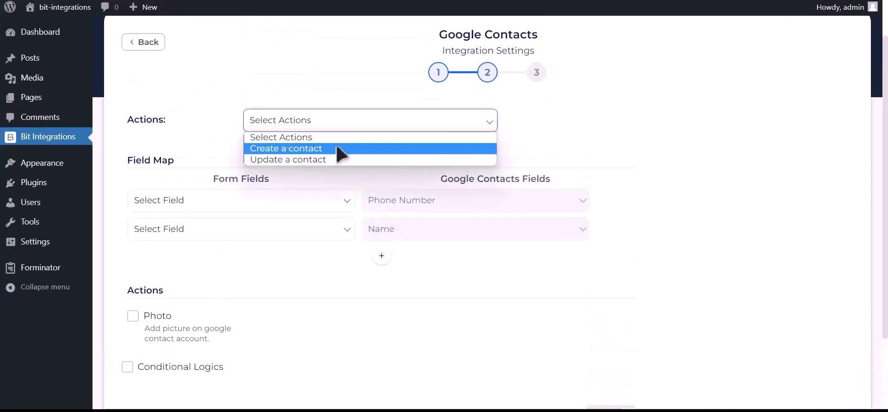
left_click(341, 149)
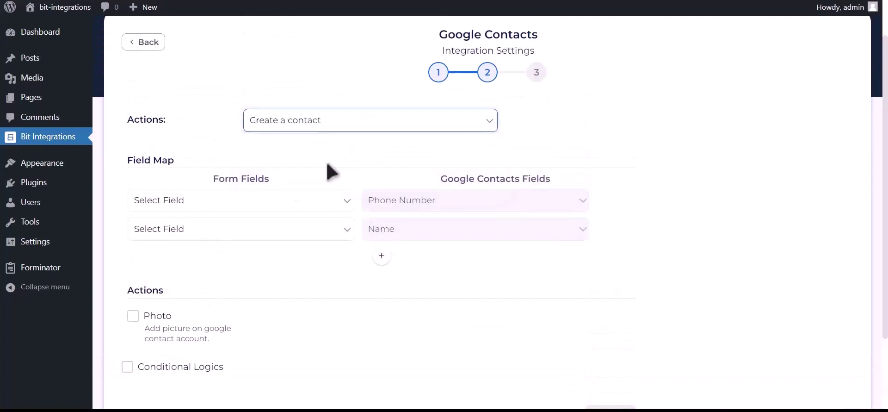
left_click(223, 201)
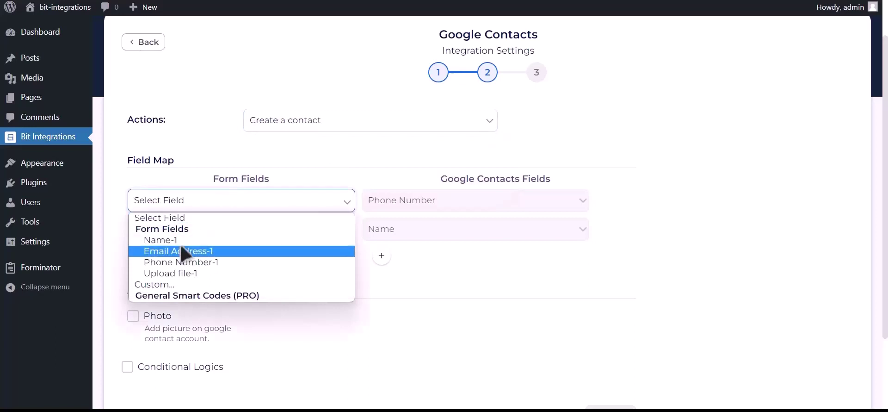
left_click(218, 266)
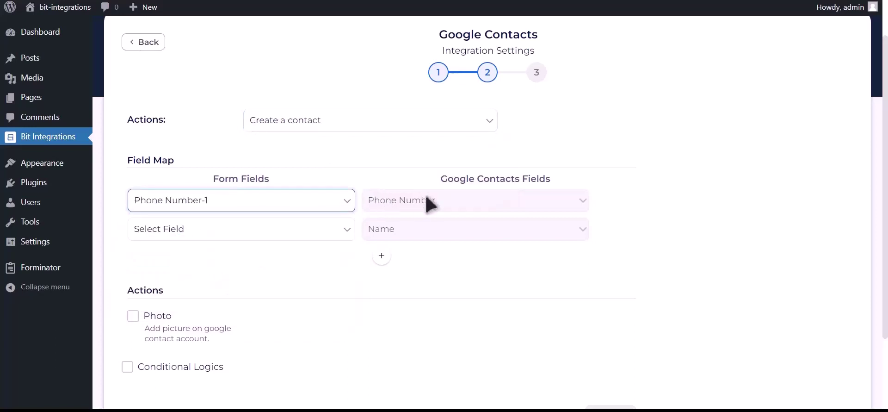
left_click(291, 231)
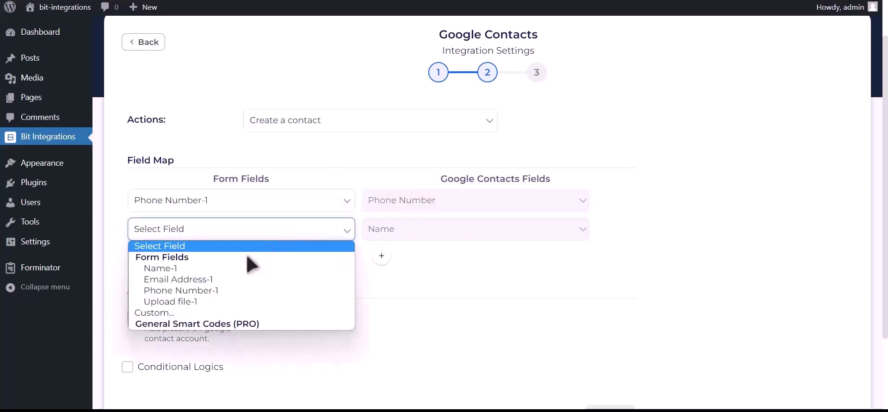
left_click(228, 269)
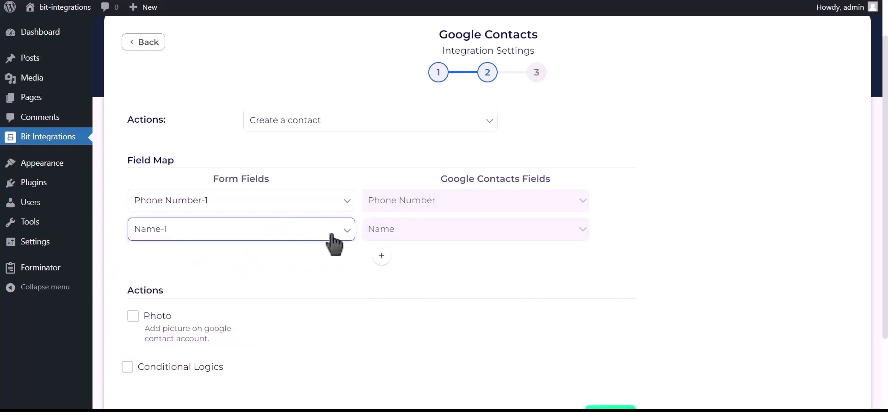
Step: Add a row mapping Email Address-1 to the contact's email, then enable adding a photo
left_click(381, 255)
left_click(264, 262)
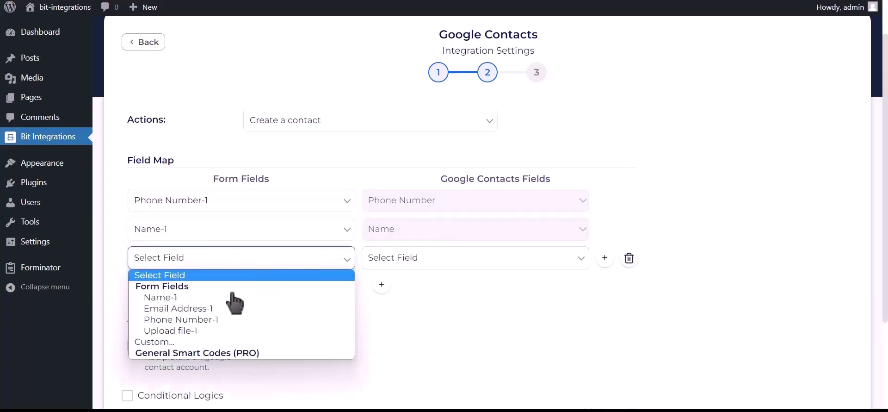
left_click(215, 309)
left_click(422, 261)
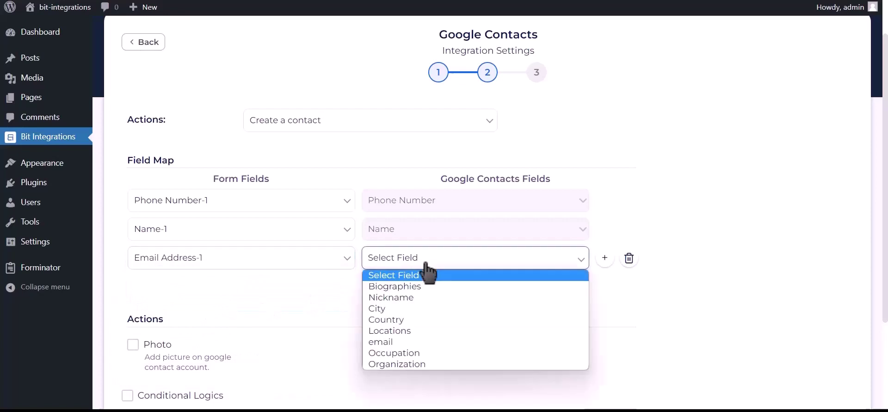
left_click(391, 342)
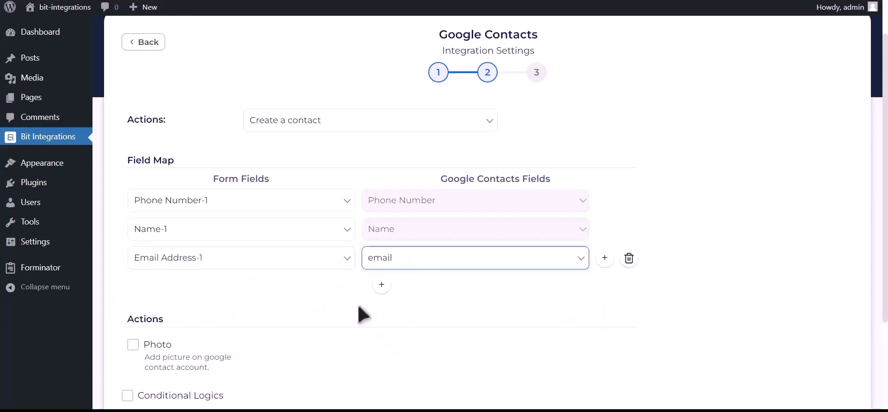
scroll(293, 277, "down", 2)
left_click(131, 247)
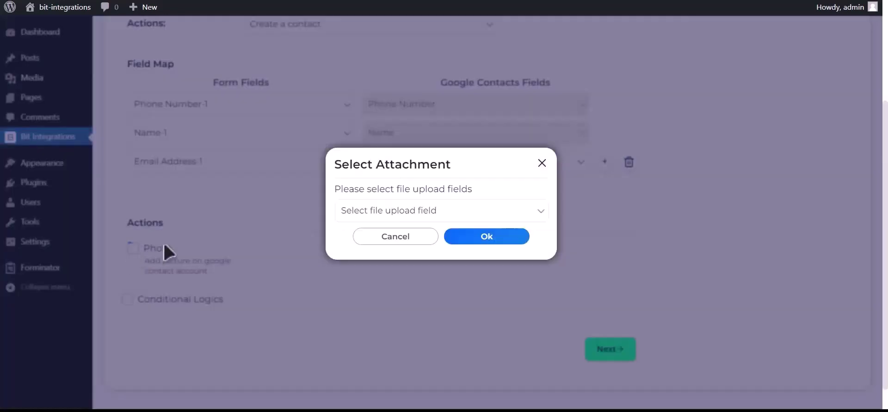
Step: Map the contact photo to the Upload file-1 field
left_click(442, 212)
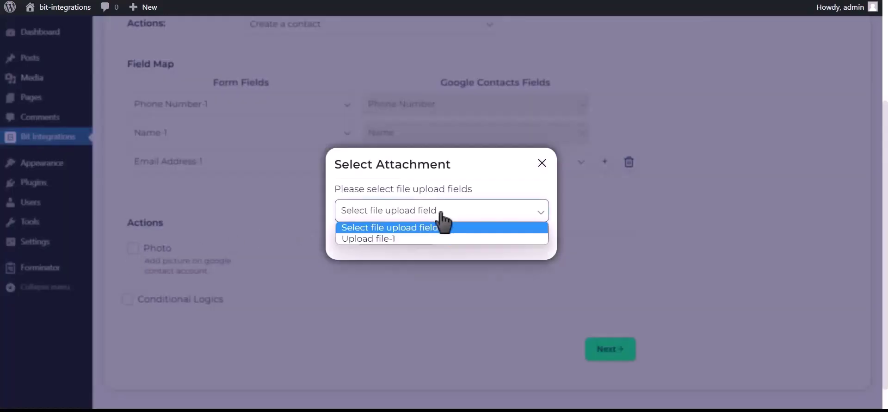
left_click(384, 239)
left_click(495, 237)
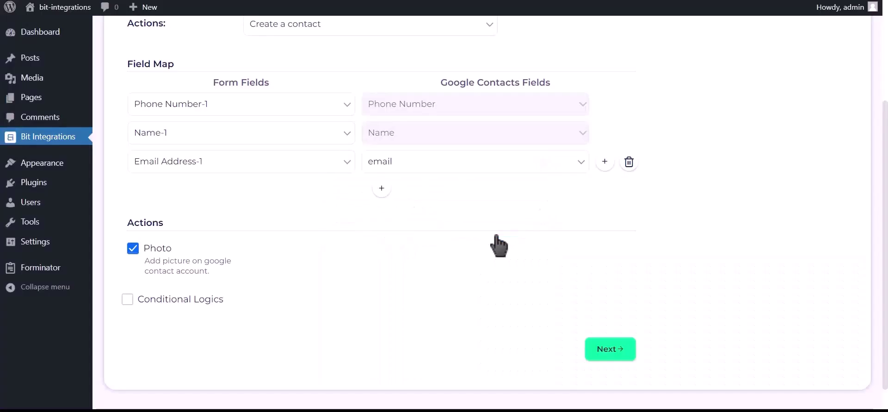
Step: Leave Conditional Logics off, then finish and save the Google Contacts integration
left_click(195, 305)
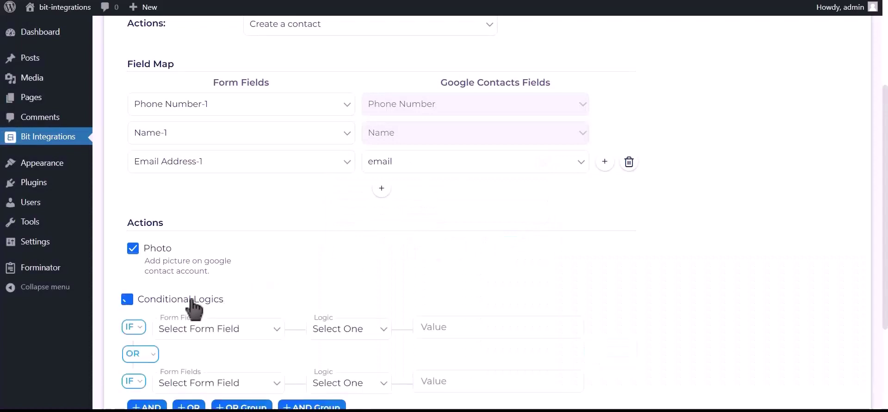
scroll(194, 307, "down", 2)
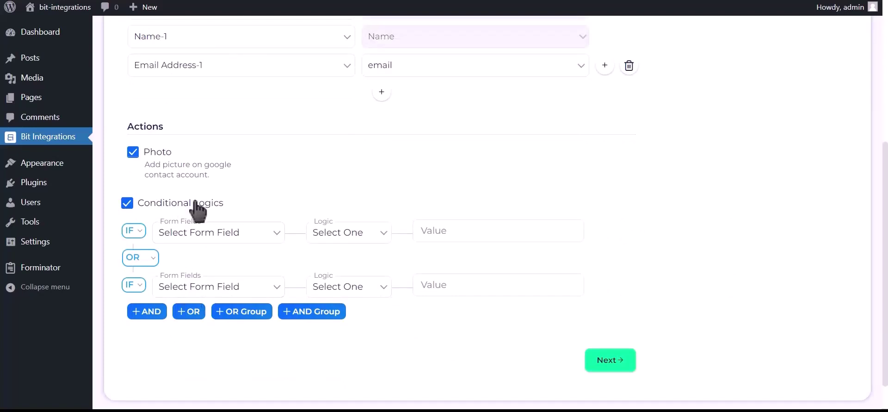
left_click(196, 203)
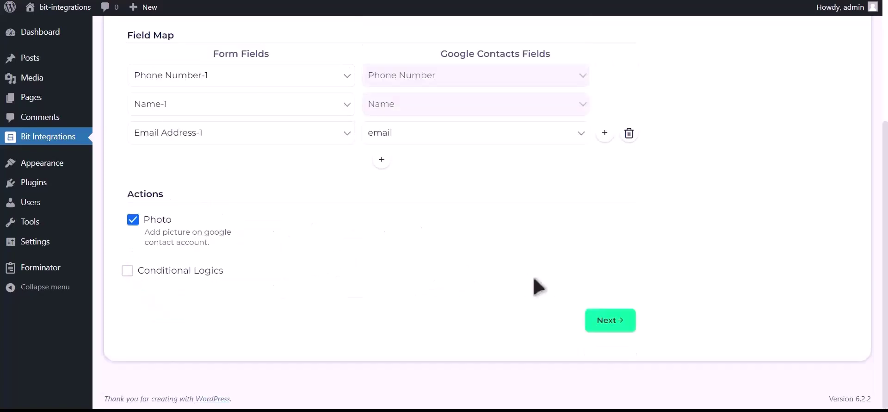
left_click(619, 326)
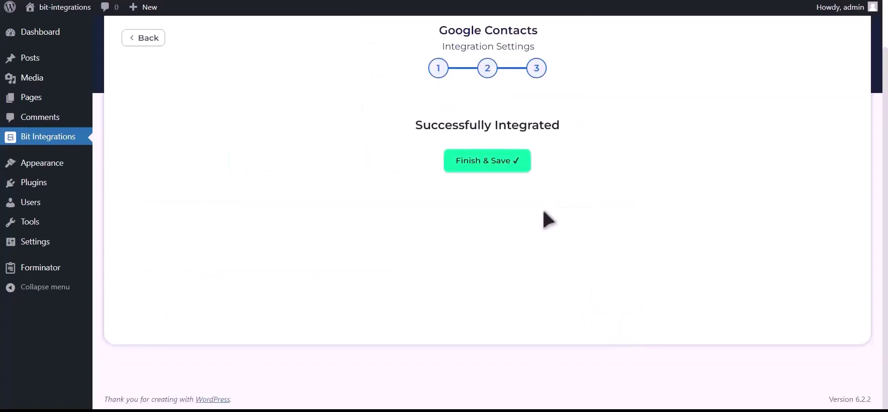
left_click(493, 172)
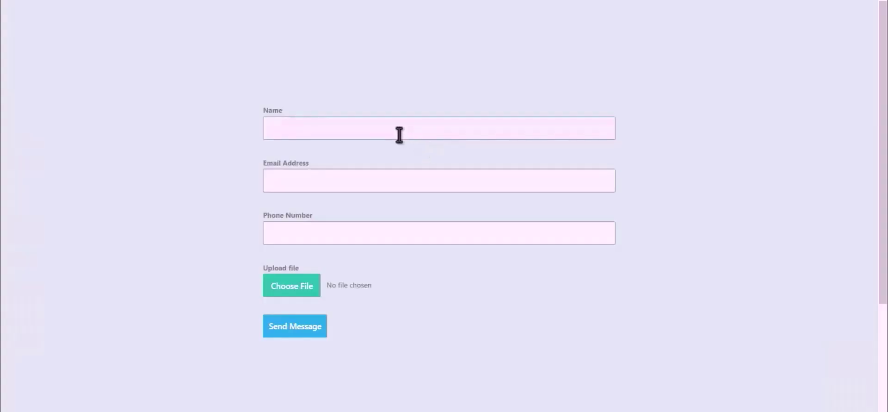
Step: Fill the form with the name 'Bit Integrations', a support e-mail address and a phone number
left_click(429, 129)
type("Bit Integrations")
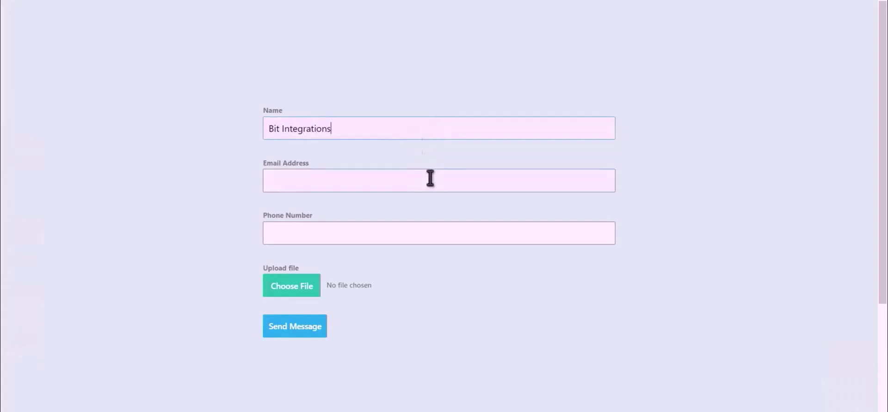
left_click(430, 177)
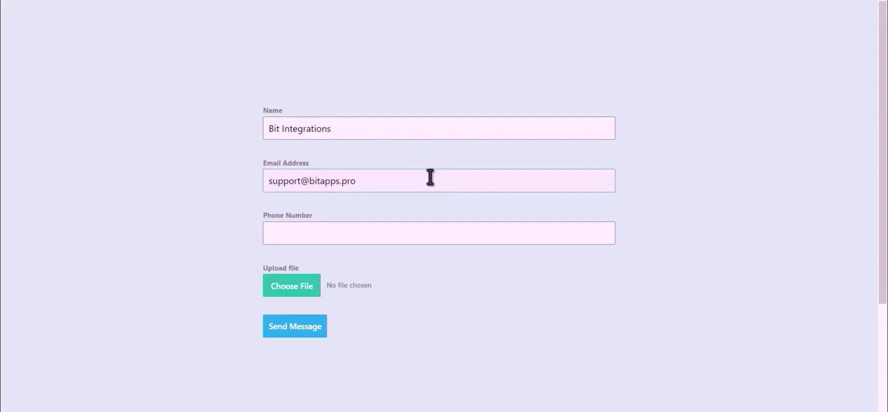
left_click(387, 236)
type("444555666")
Step: Attach Bit Integrations.png as the upload and submit the form
left_click(279, 295)
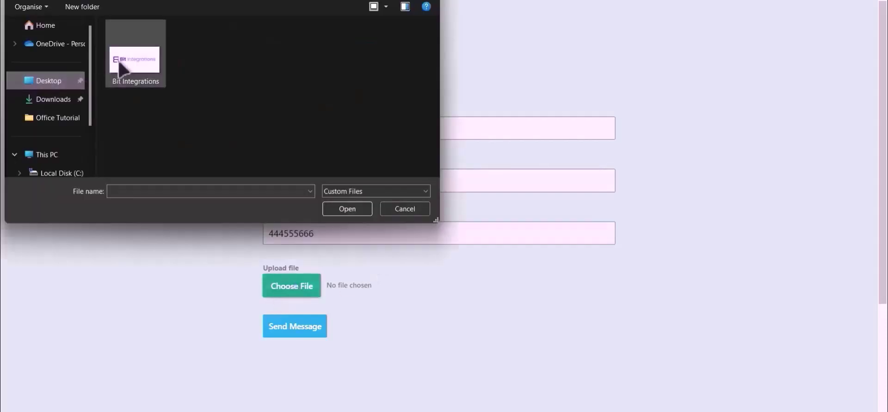
double_click(131, 74)
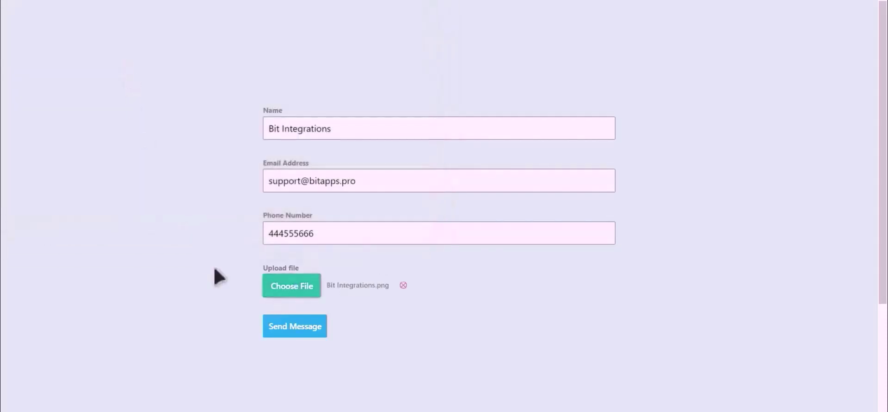
left_click(295, 328)
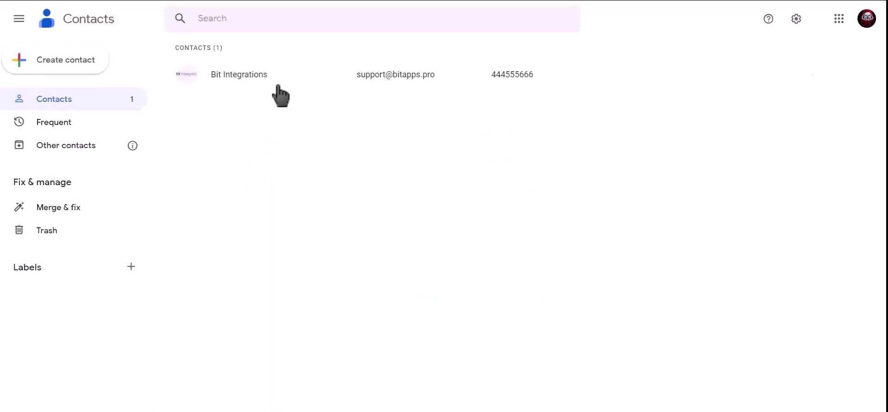
Step: Open the Bit Integrations contact in Google Contacts to view its photo, e-mail and phone
left_click(277, 79)
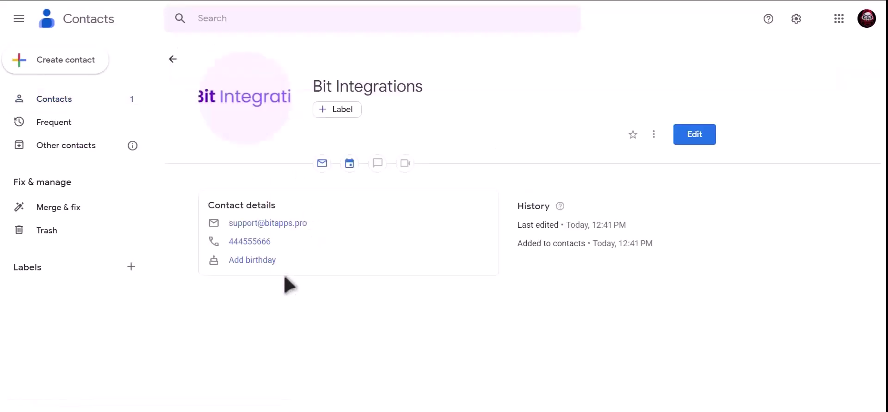